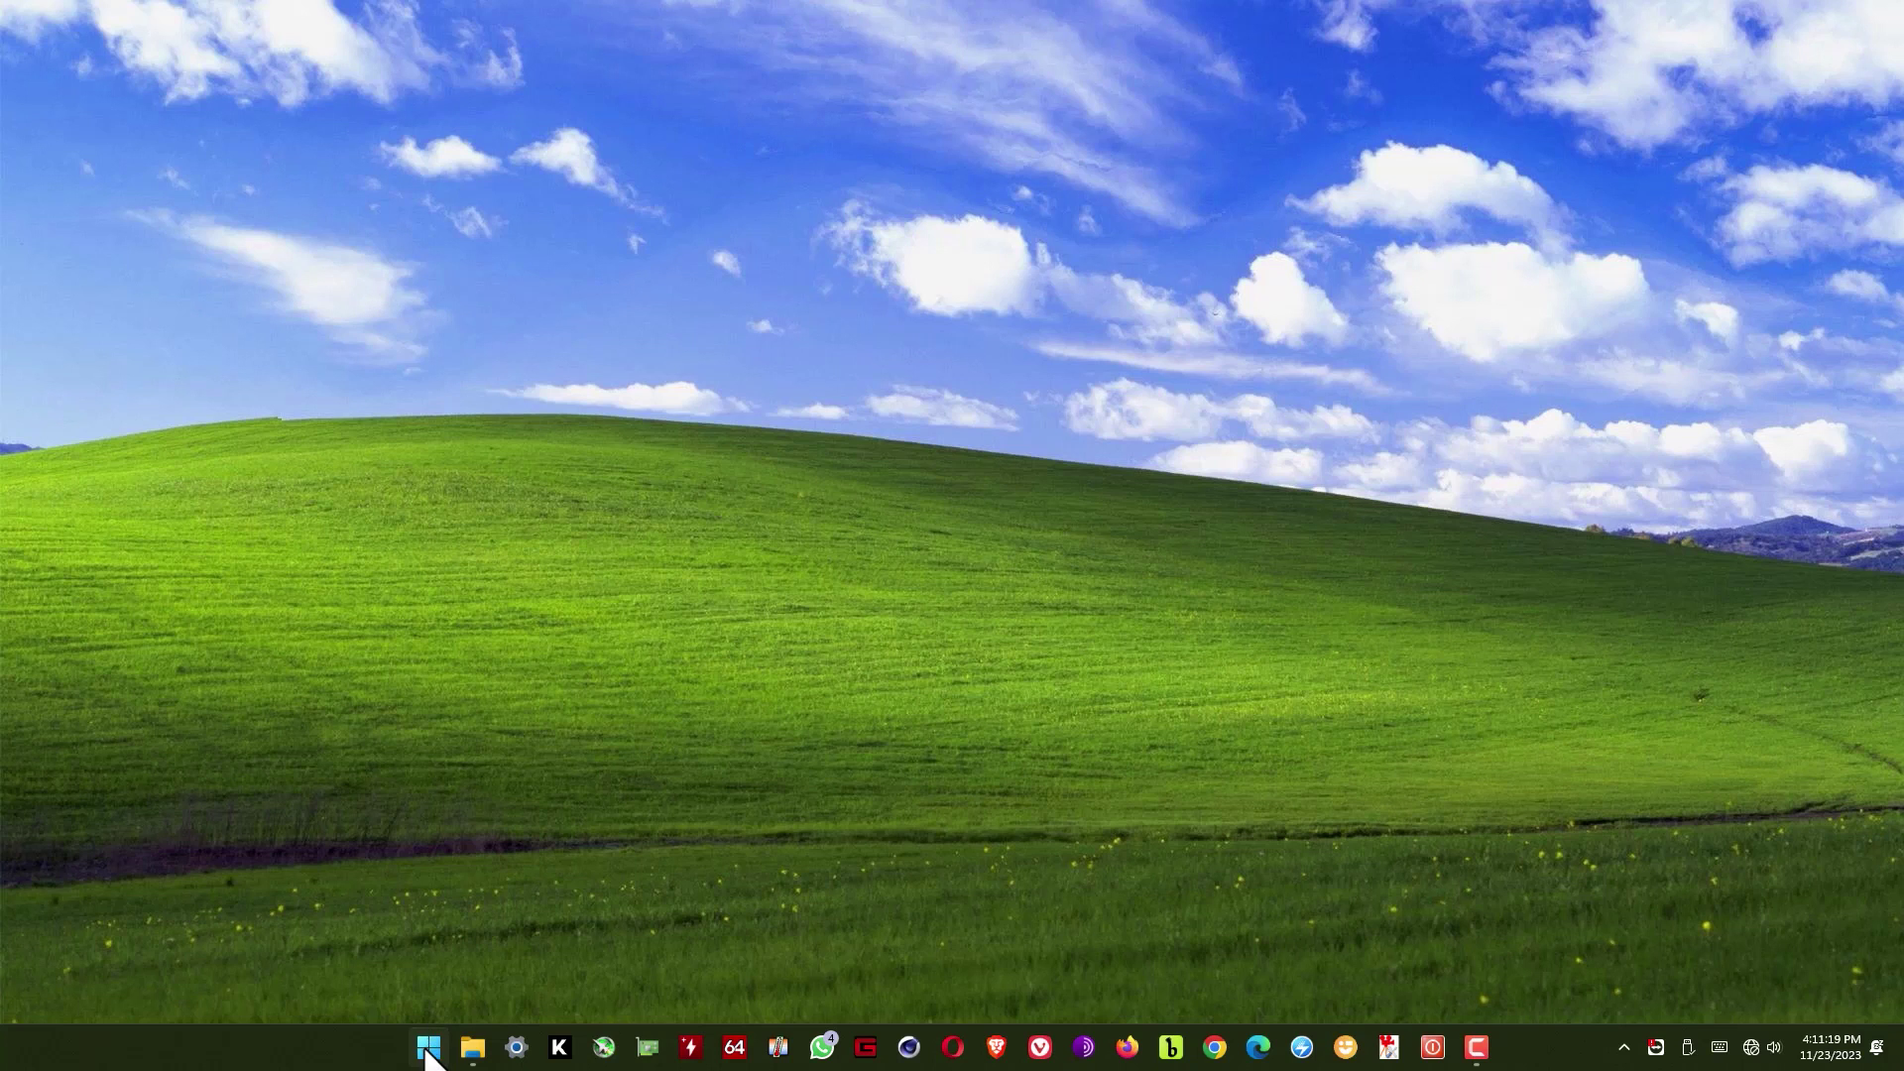
Launch Adobe Lightroom Classic from a Start search for 'adobe lightroom' and upgrade its catalog
{"action": "left_click", "coordinate": [428, 1047]}
{"action": "left_click", "coordinate": [428, 1049]}
{"action": "type", "text": "ado"}
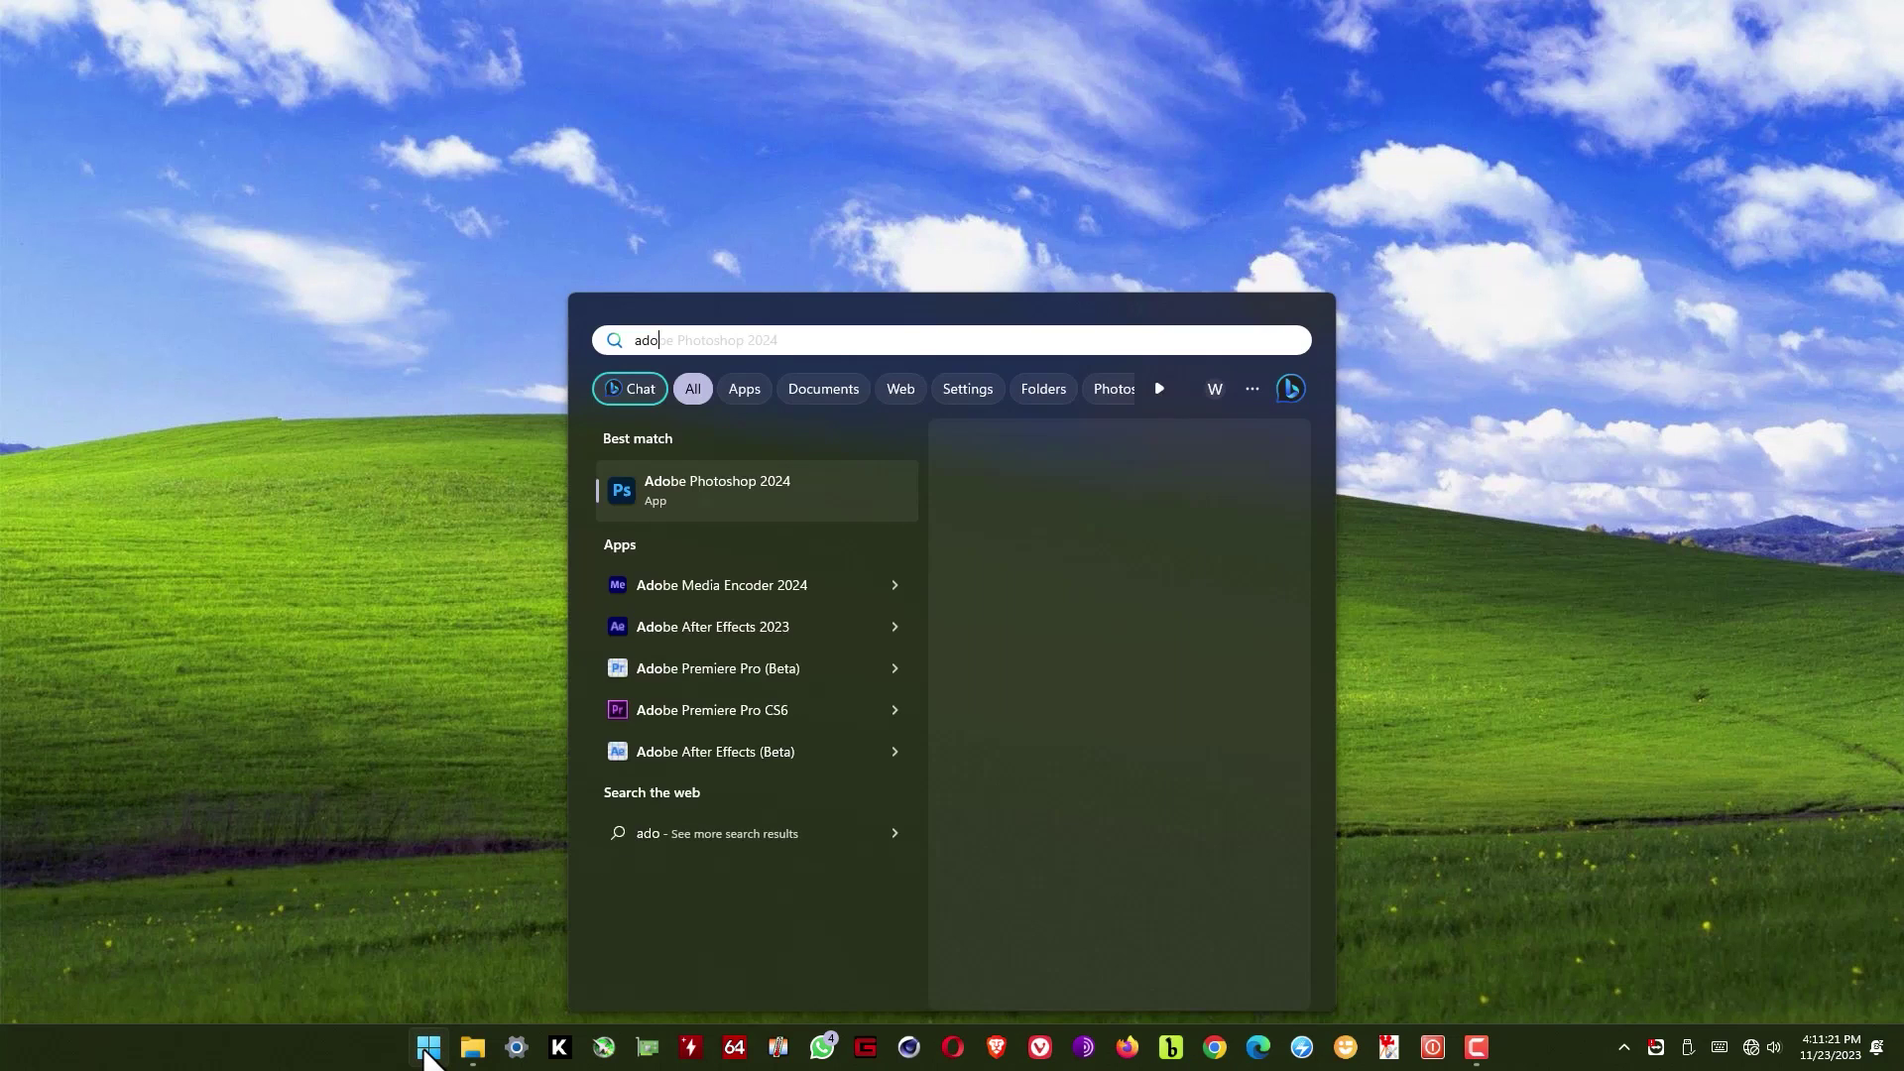
{"action": "type", "text": "be light"}
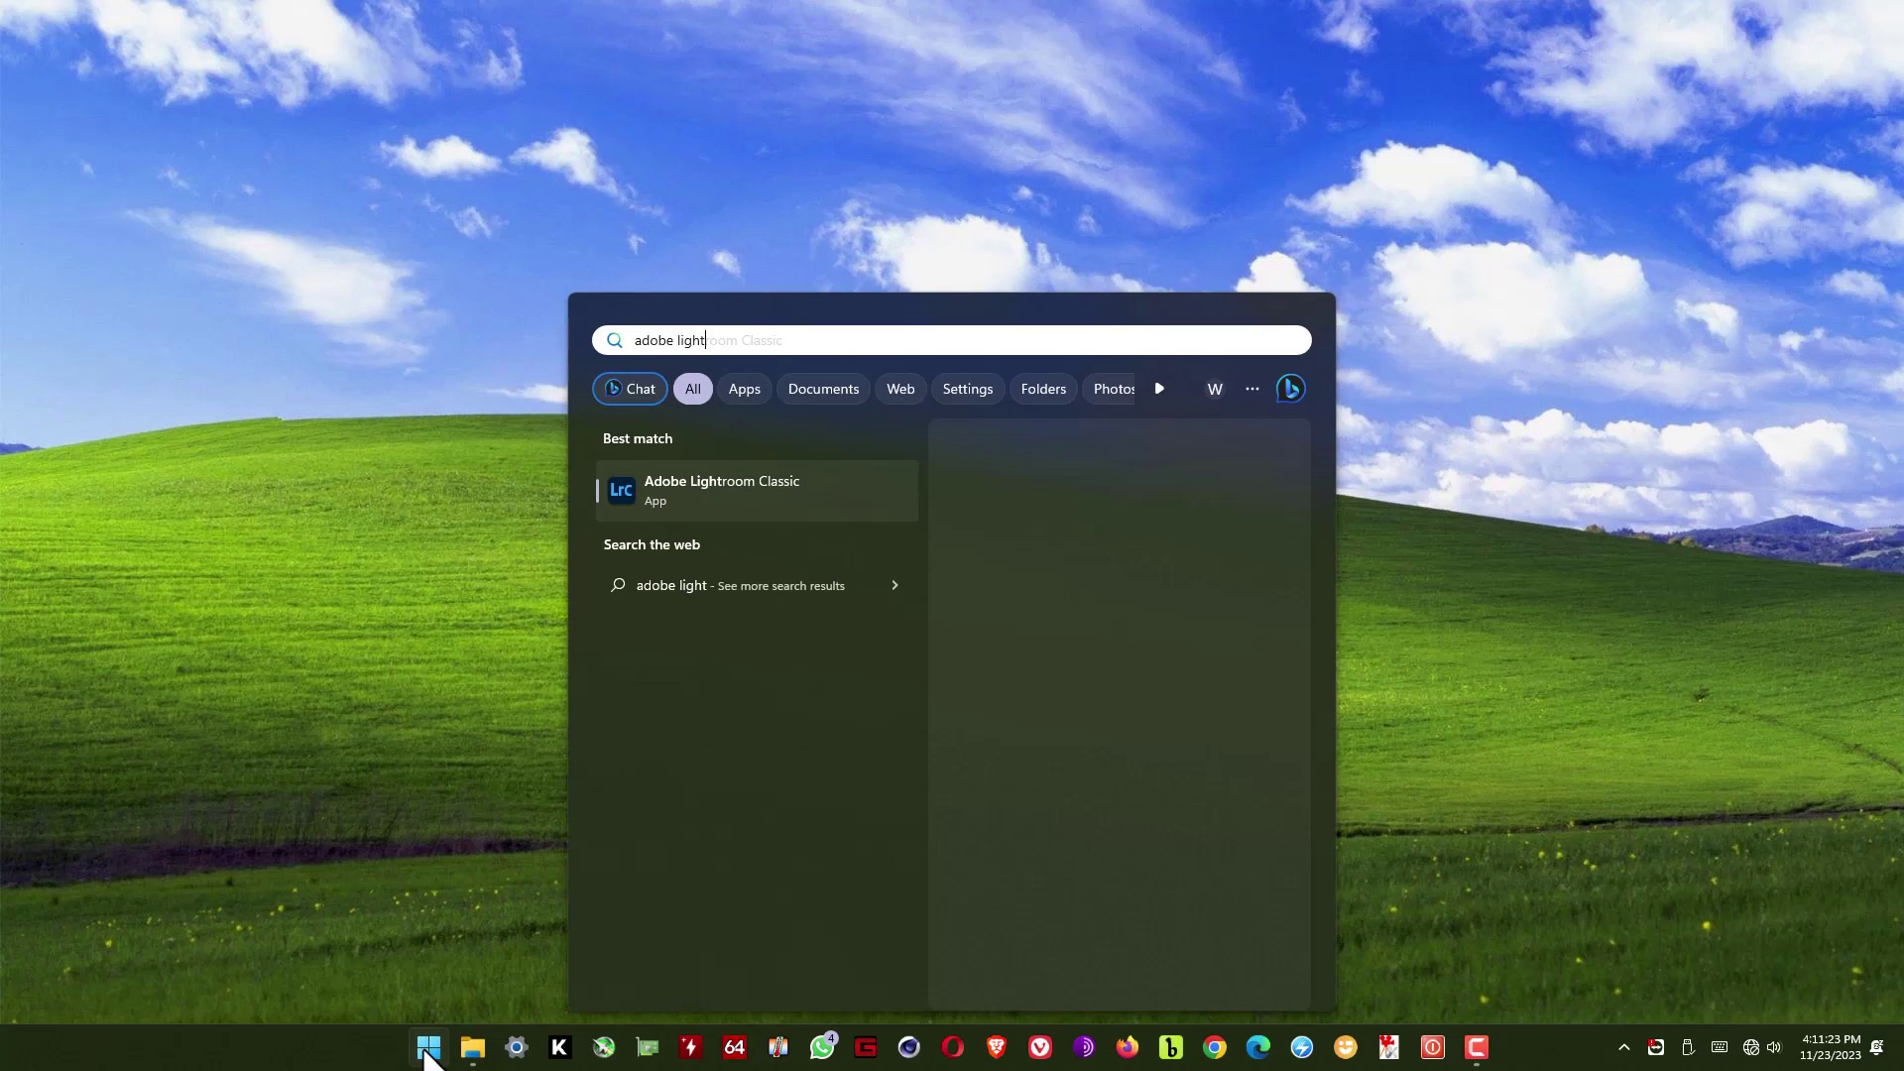
{"action": "type", "text": "room"}
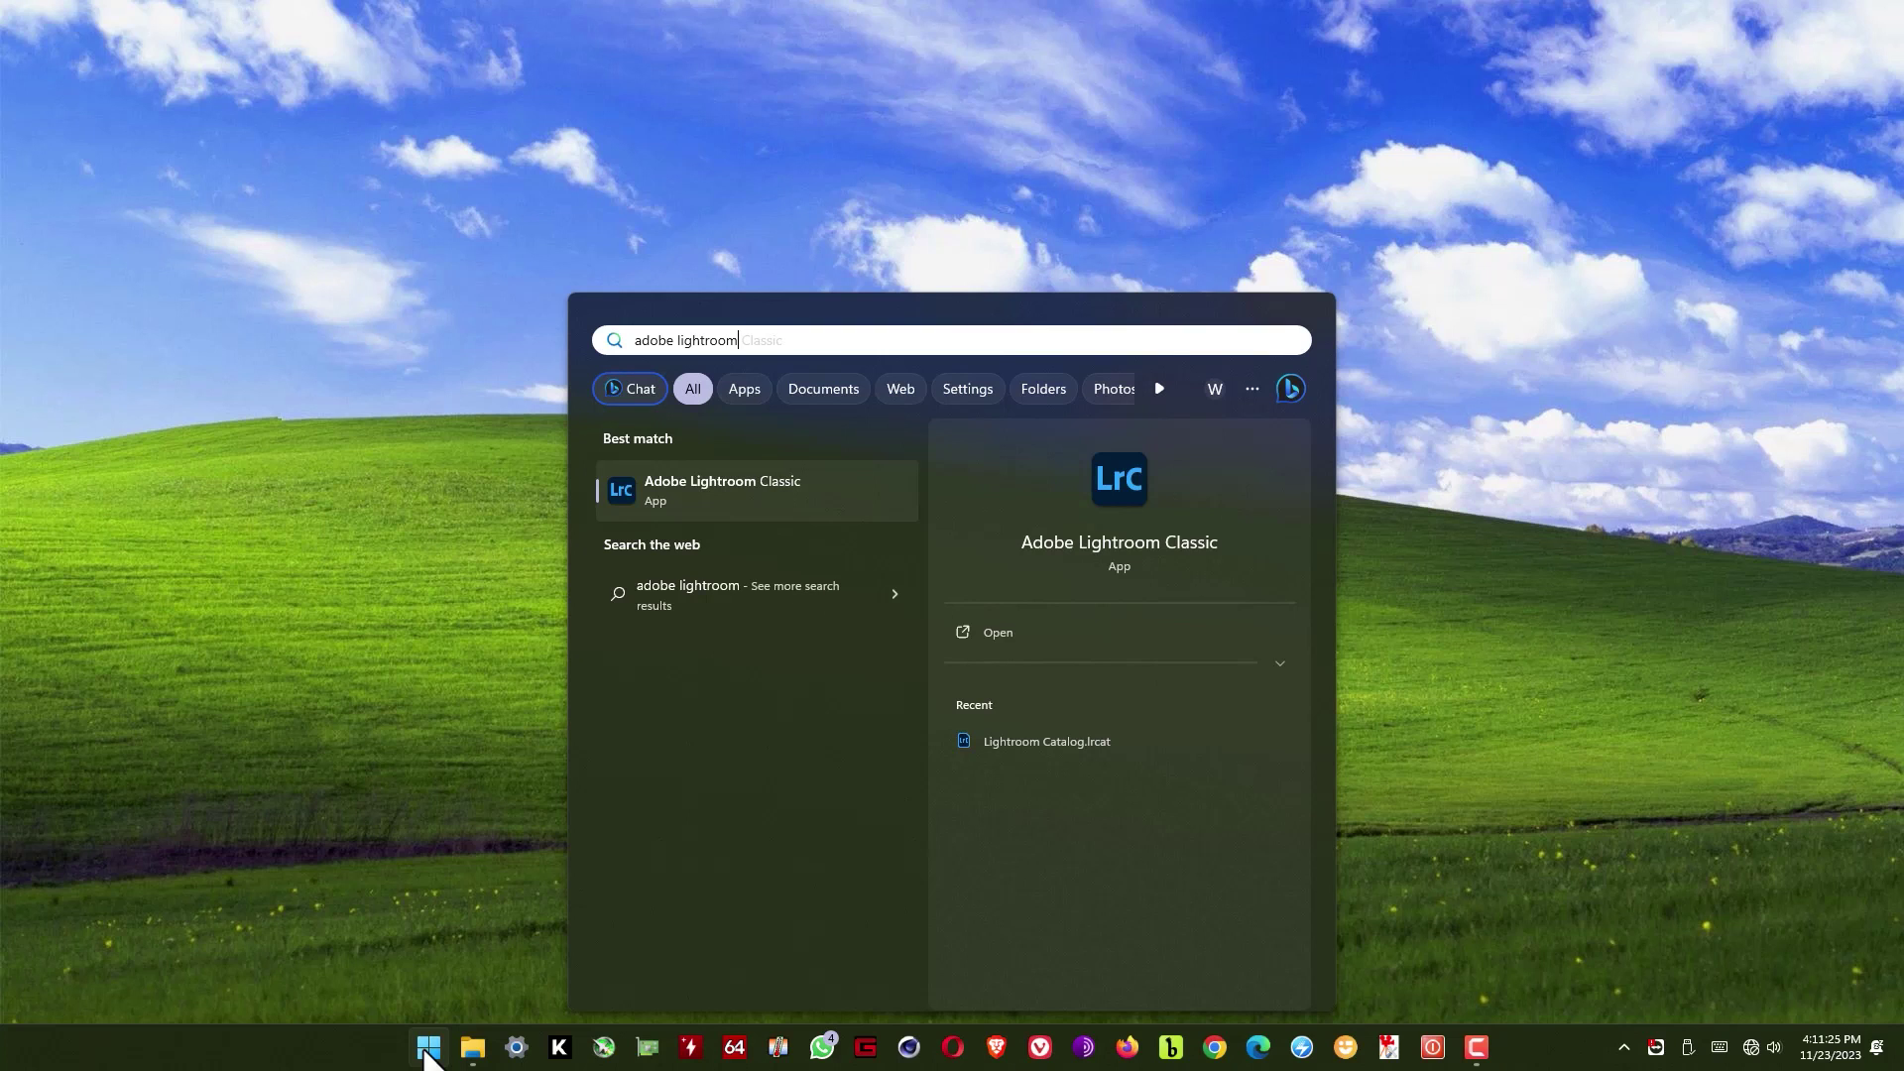
{"action": "left_click", "coordinate": [1147, 496]}
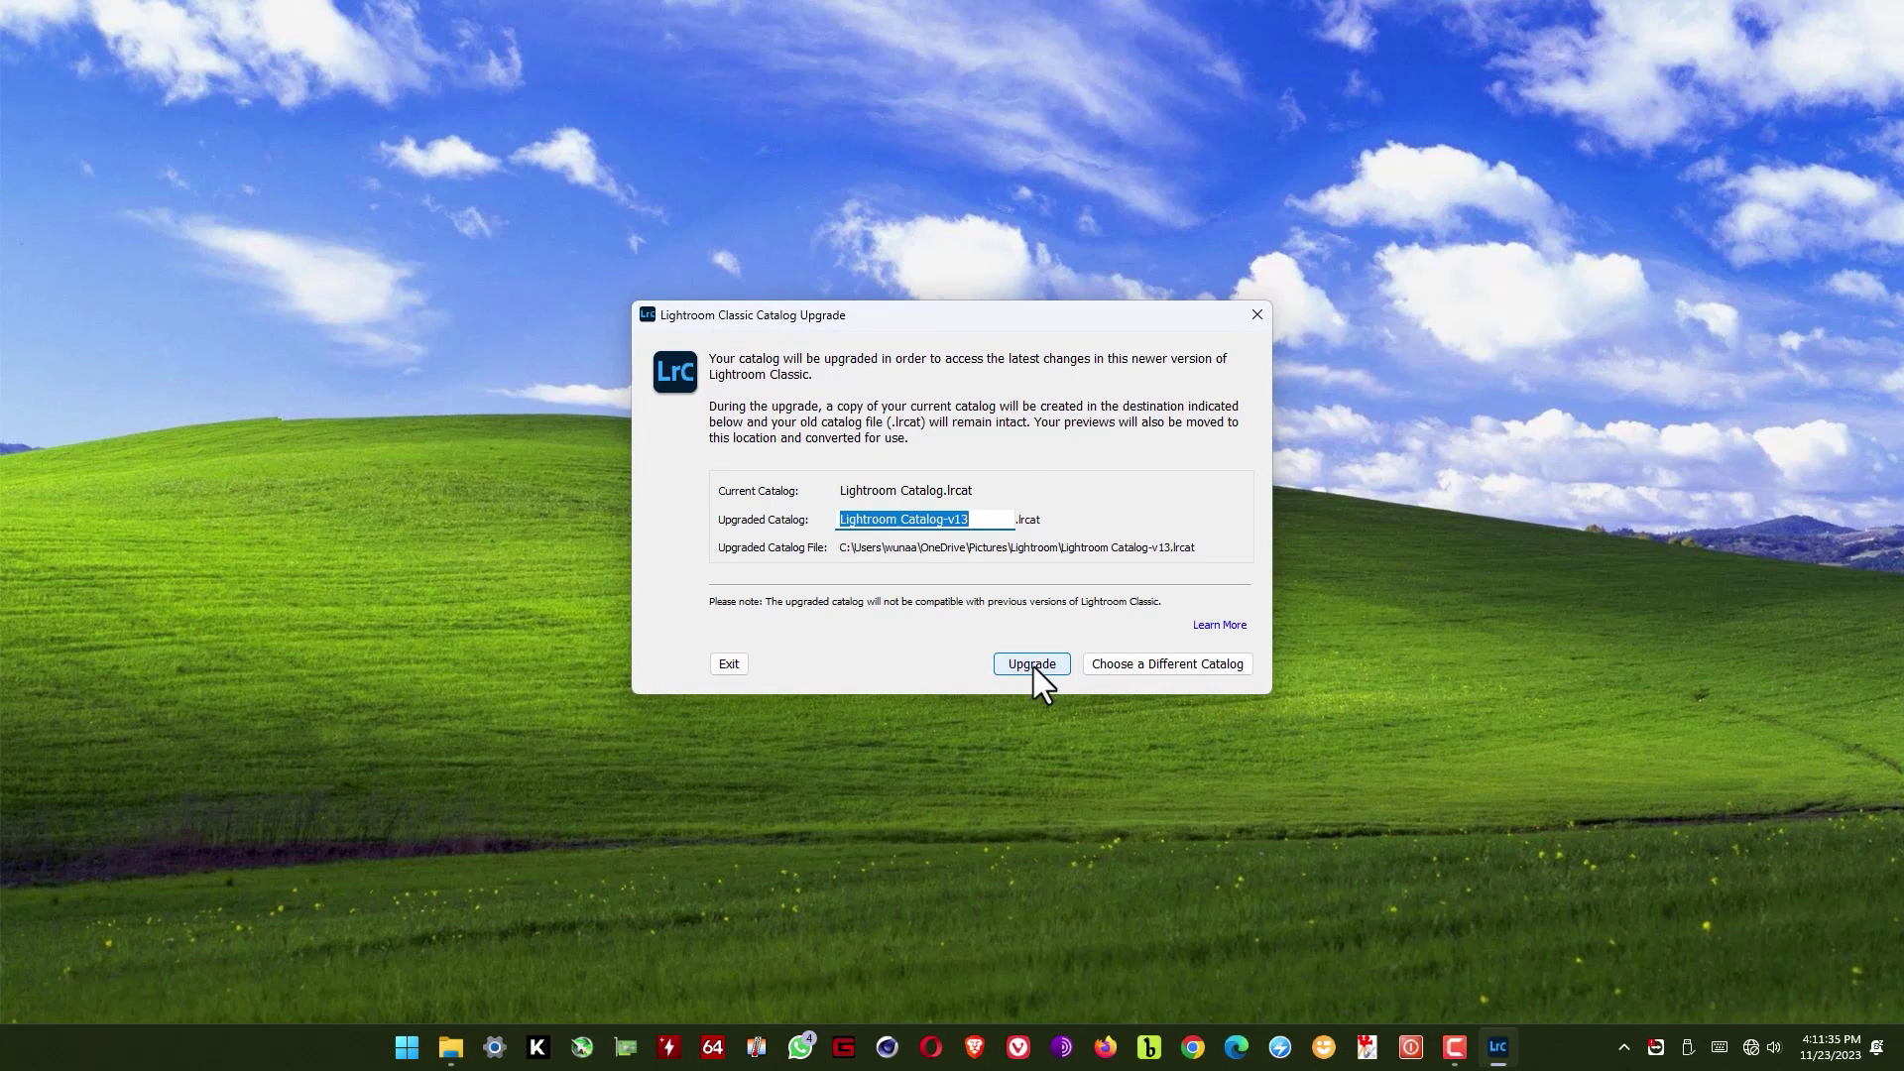
{"action": "left_click", "coordinate": [1033, 668]}
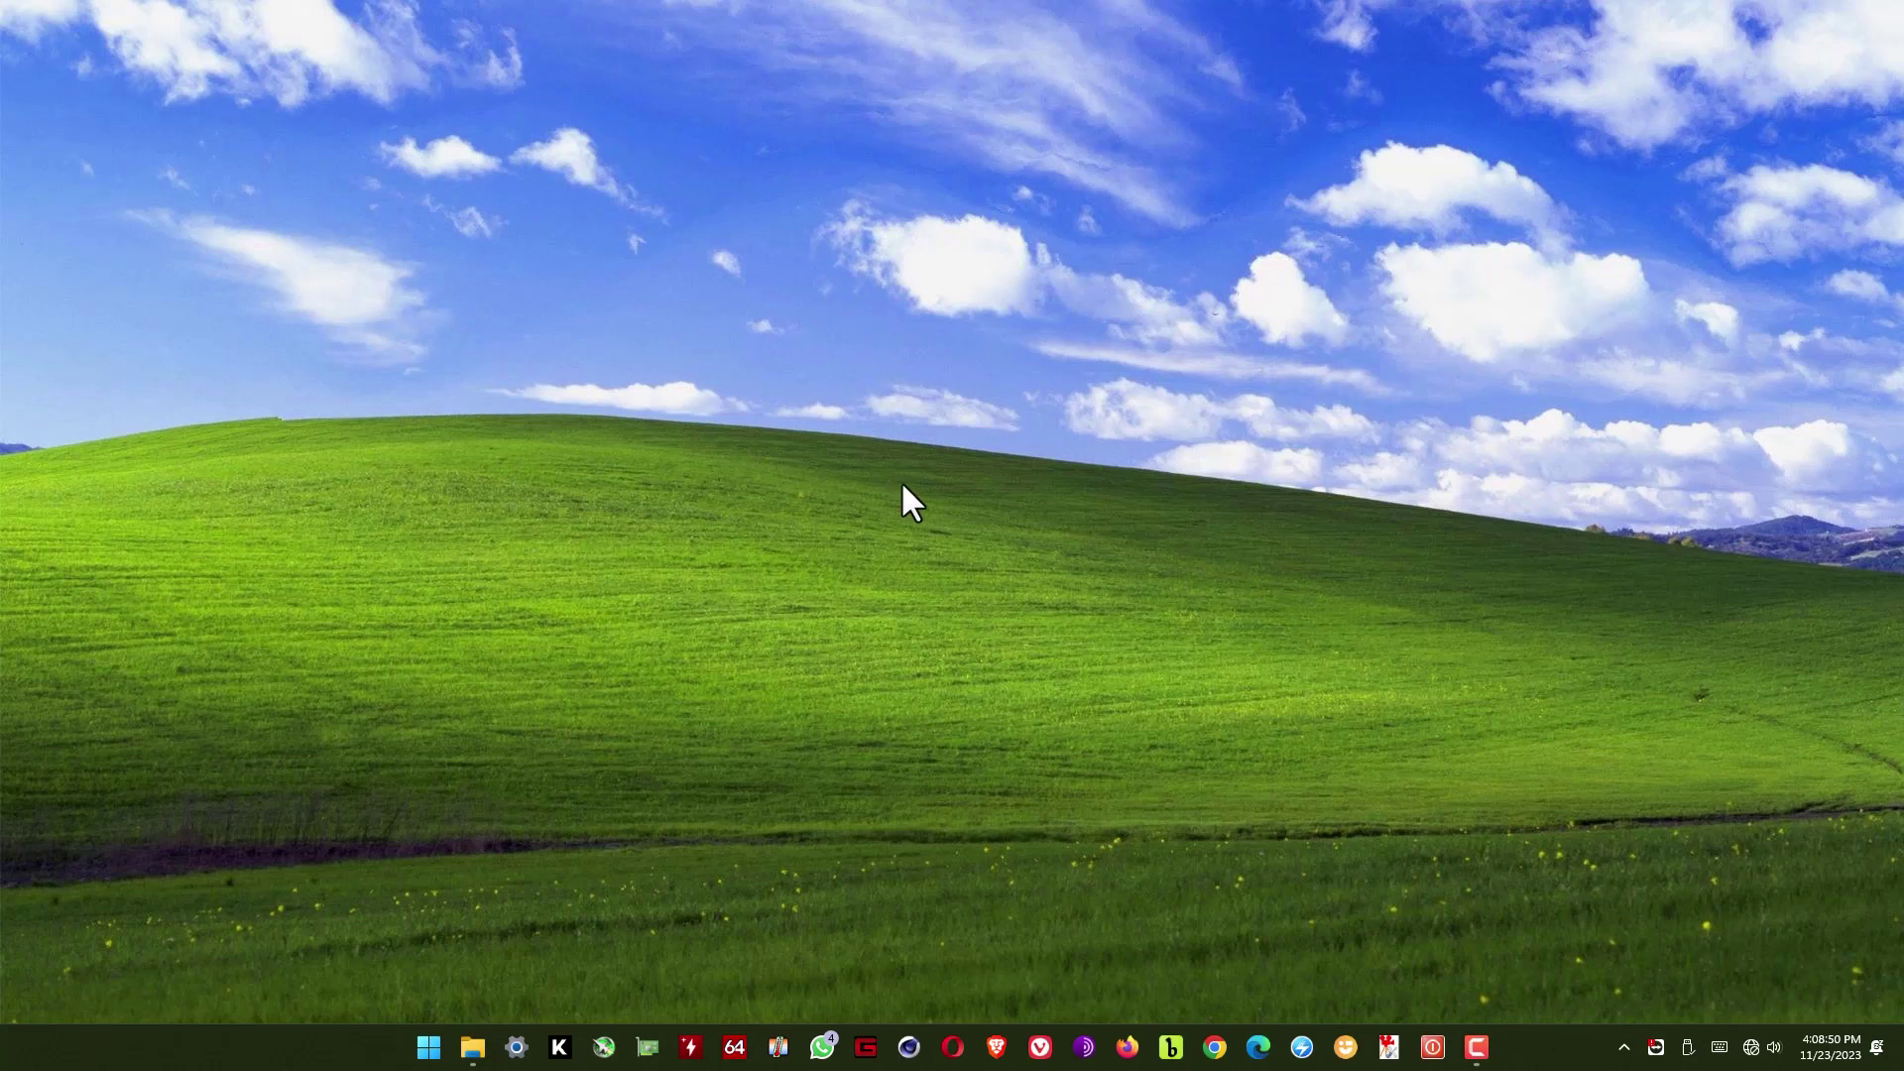
Turn off Windows Security real-time virus protection, then close the Windows Security and Settings windows
{"action": "left_click", "coordinate": [520, 1054]}
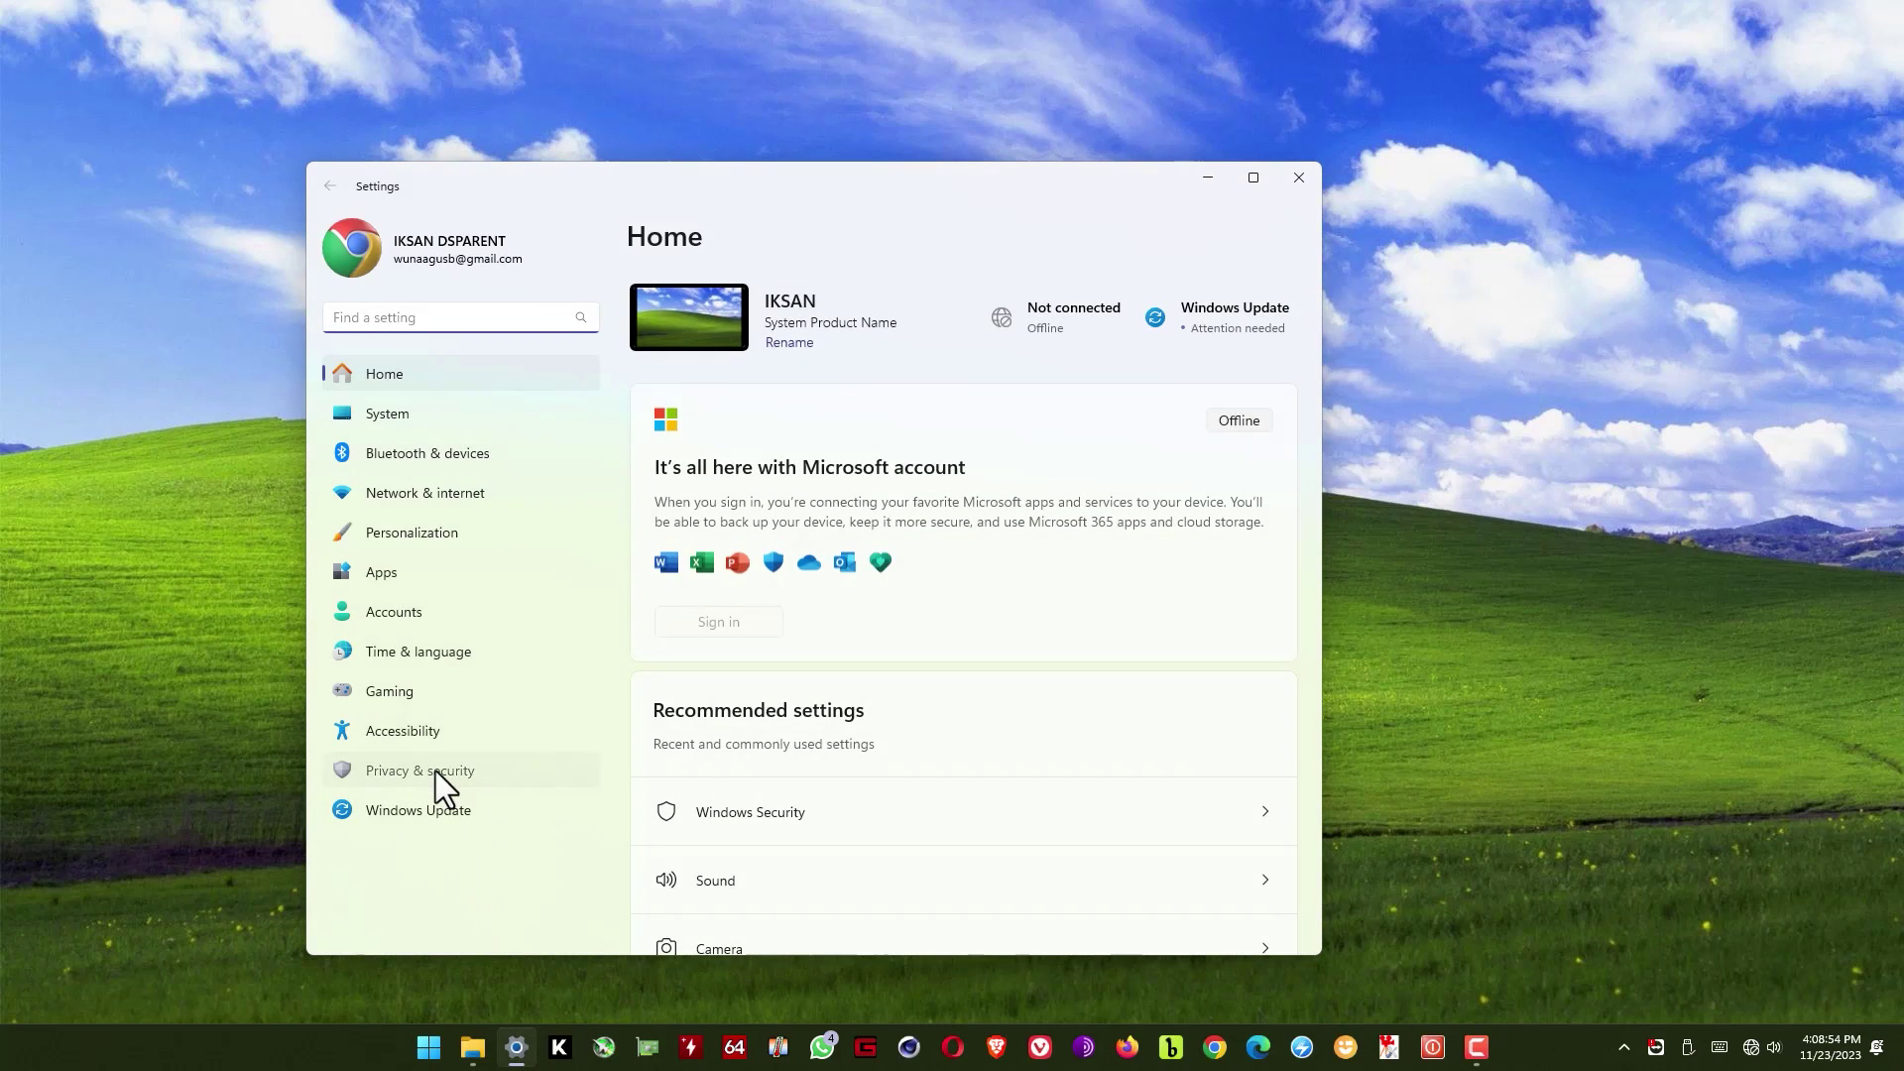
{"action": "left_click", "coordinate": [436, 771]}
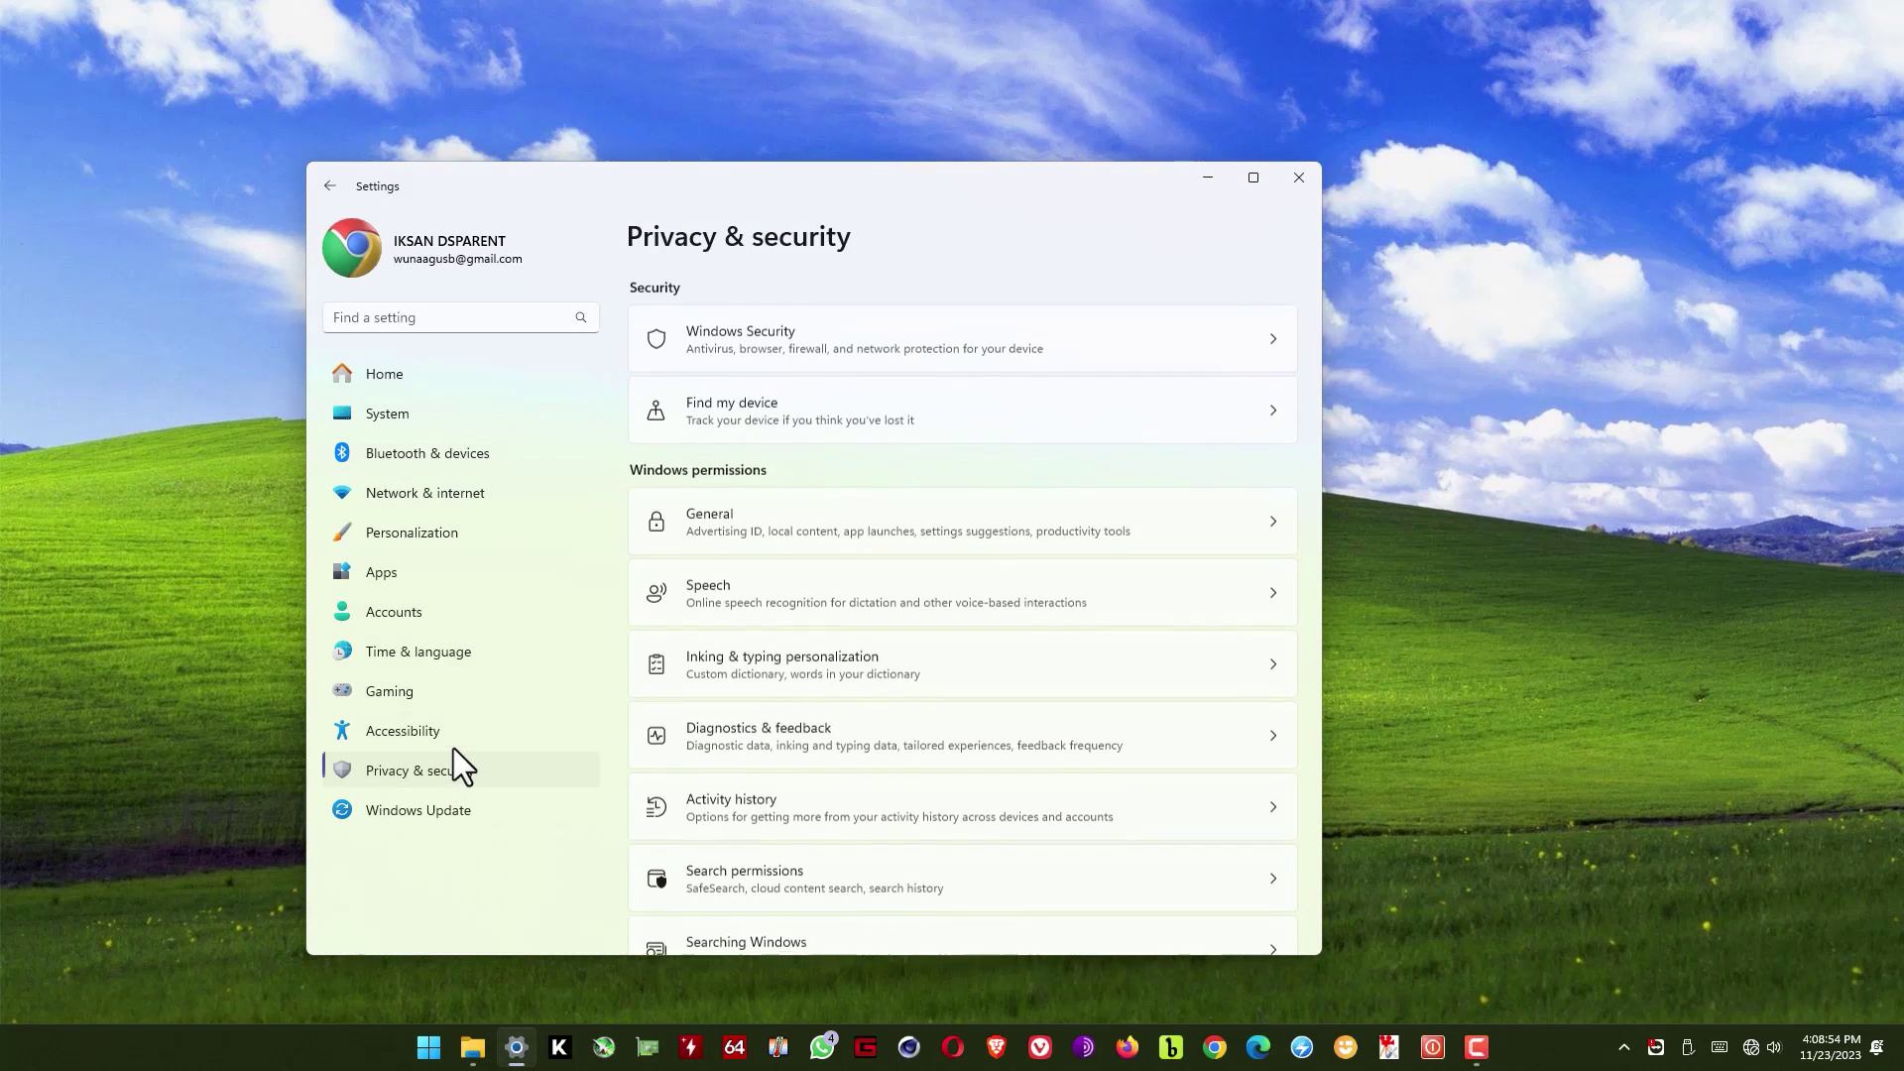
{"action": "left_click", "coordinate": [753, 328]}
{"action": "left_click", "coordinate": [736, 450]}
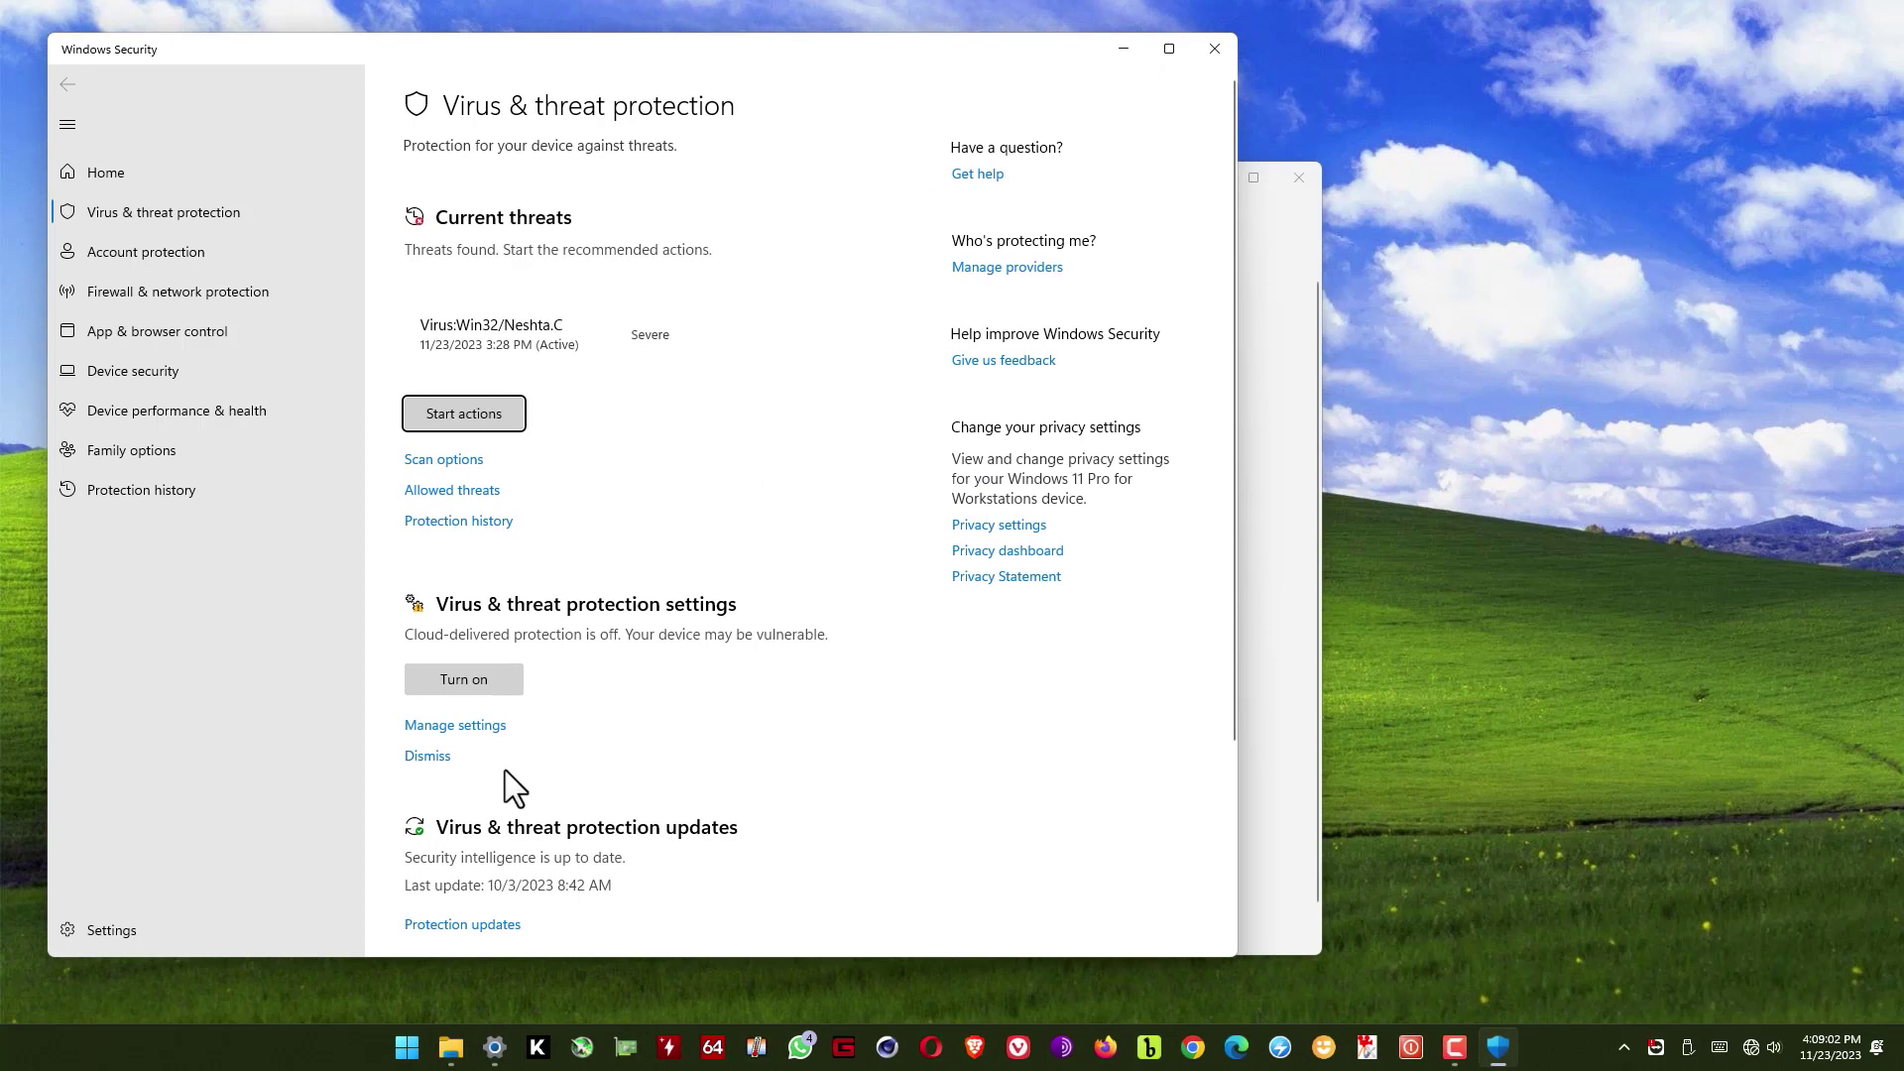
{"action": "left_click", "coordinate": [462, 730]}
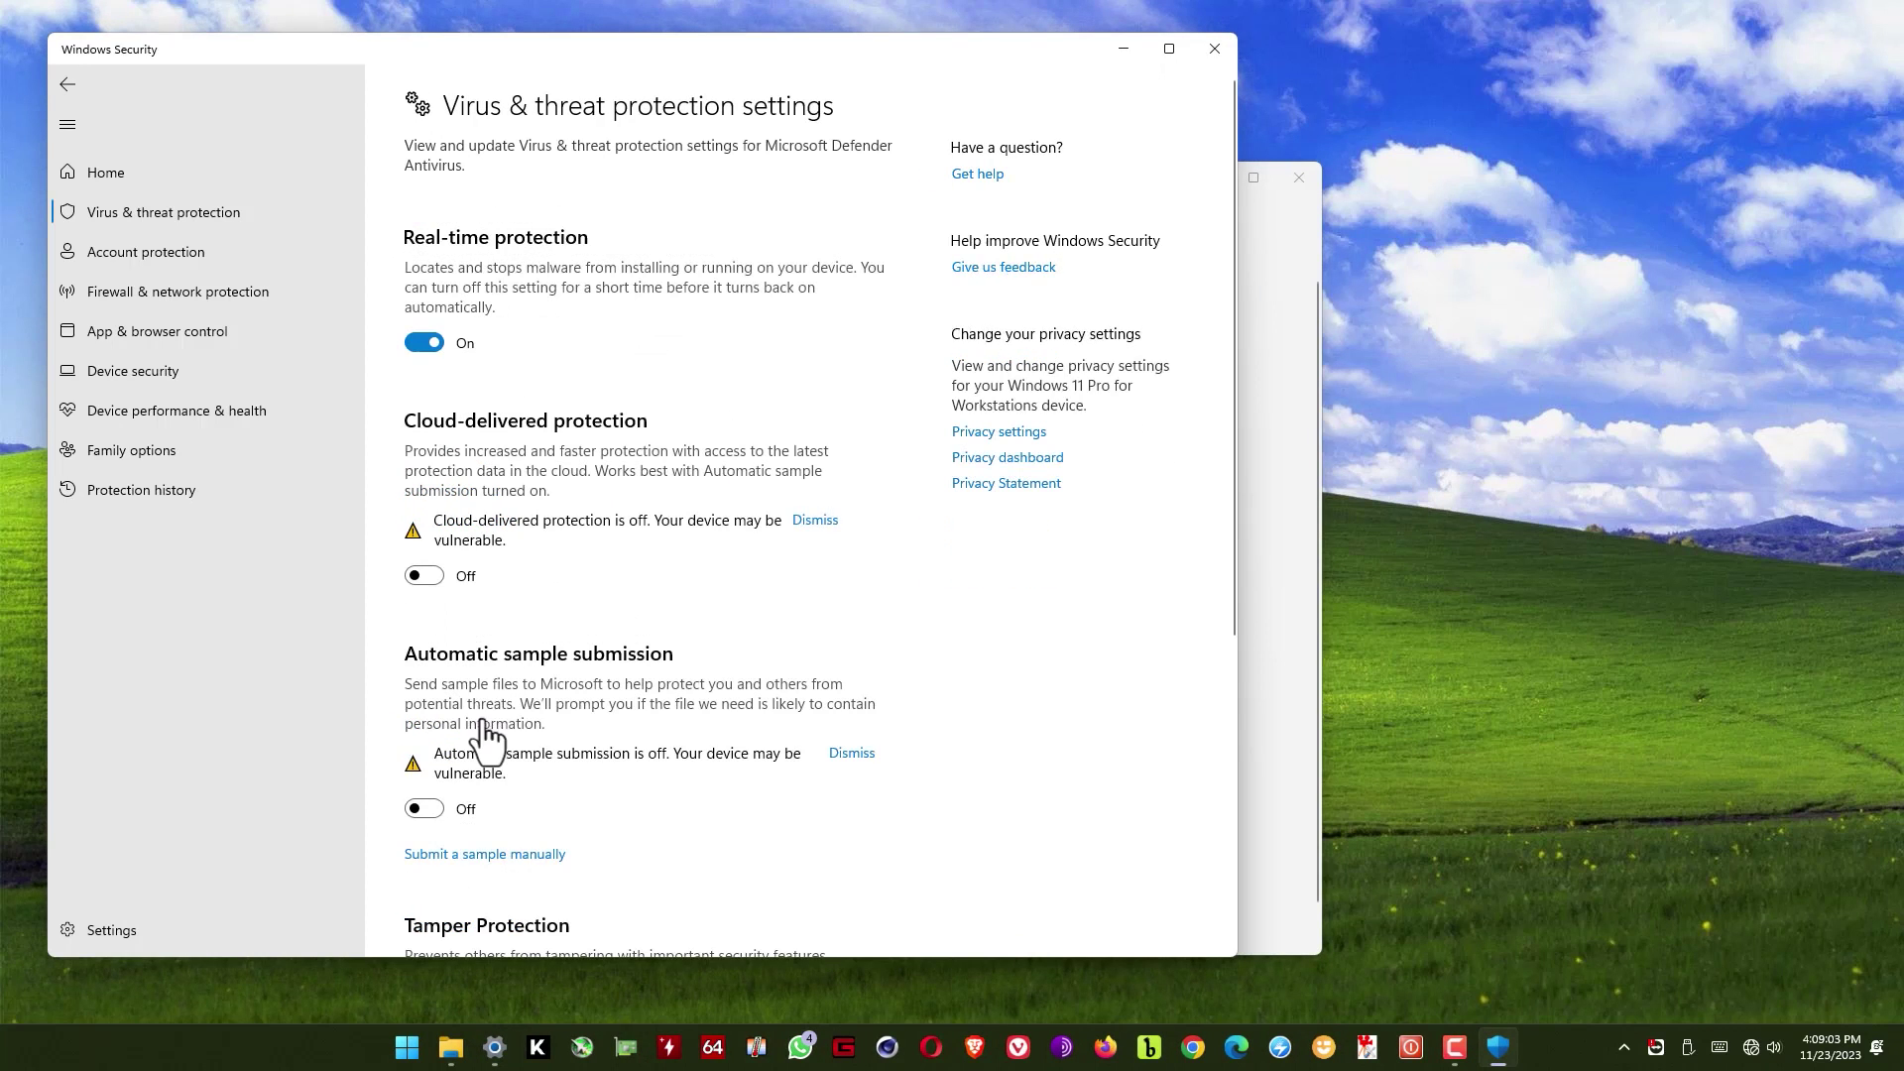
{"action": "left_click", "coordinate": [425, 343]}
{"action": "left_click", "coordinate": [1220, 55]}
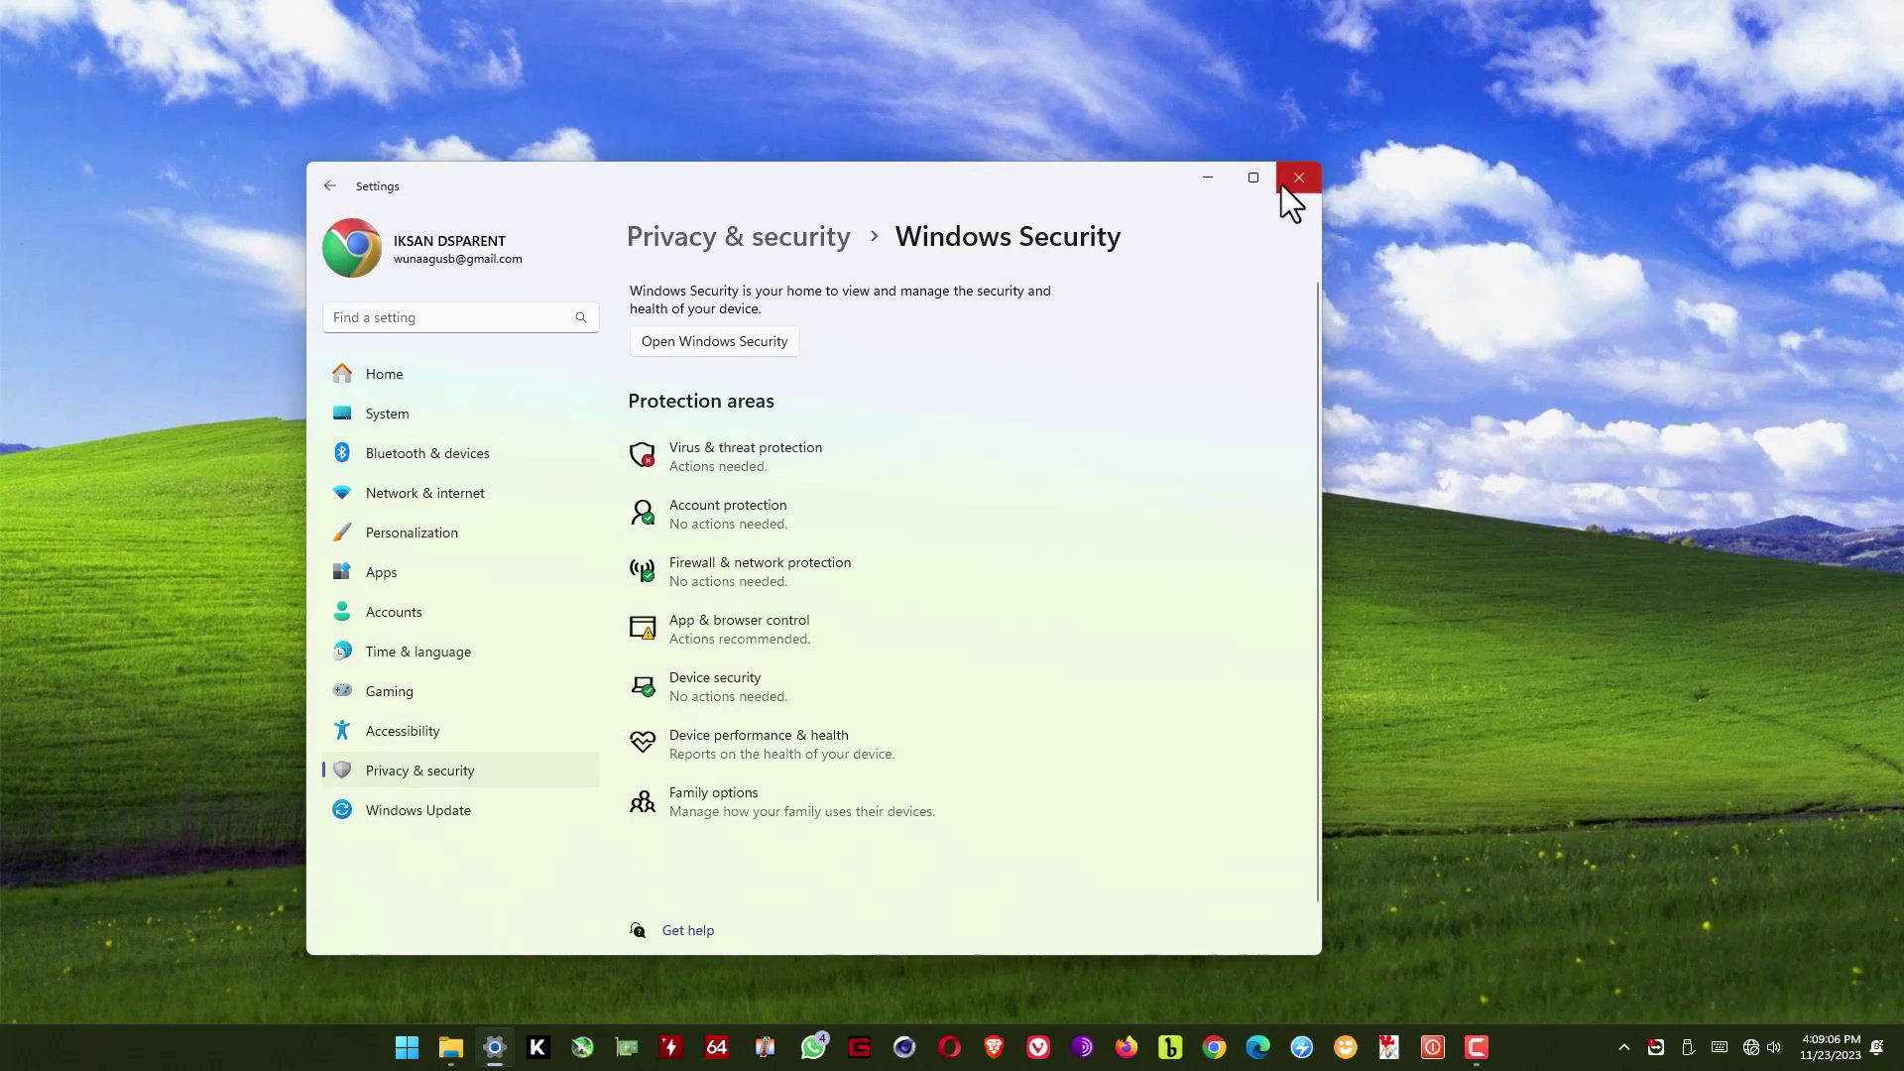
{"action": "left_click", "coordinate": [1295, 184]}
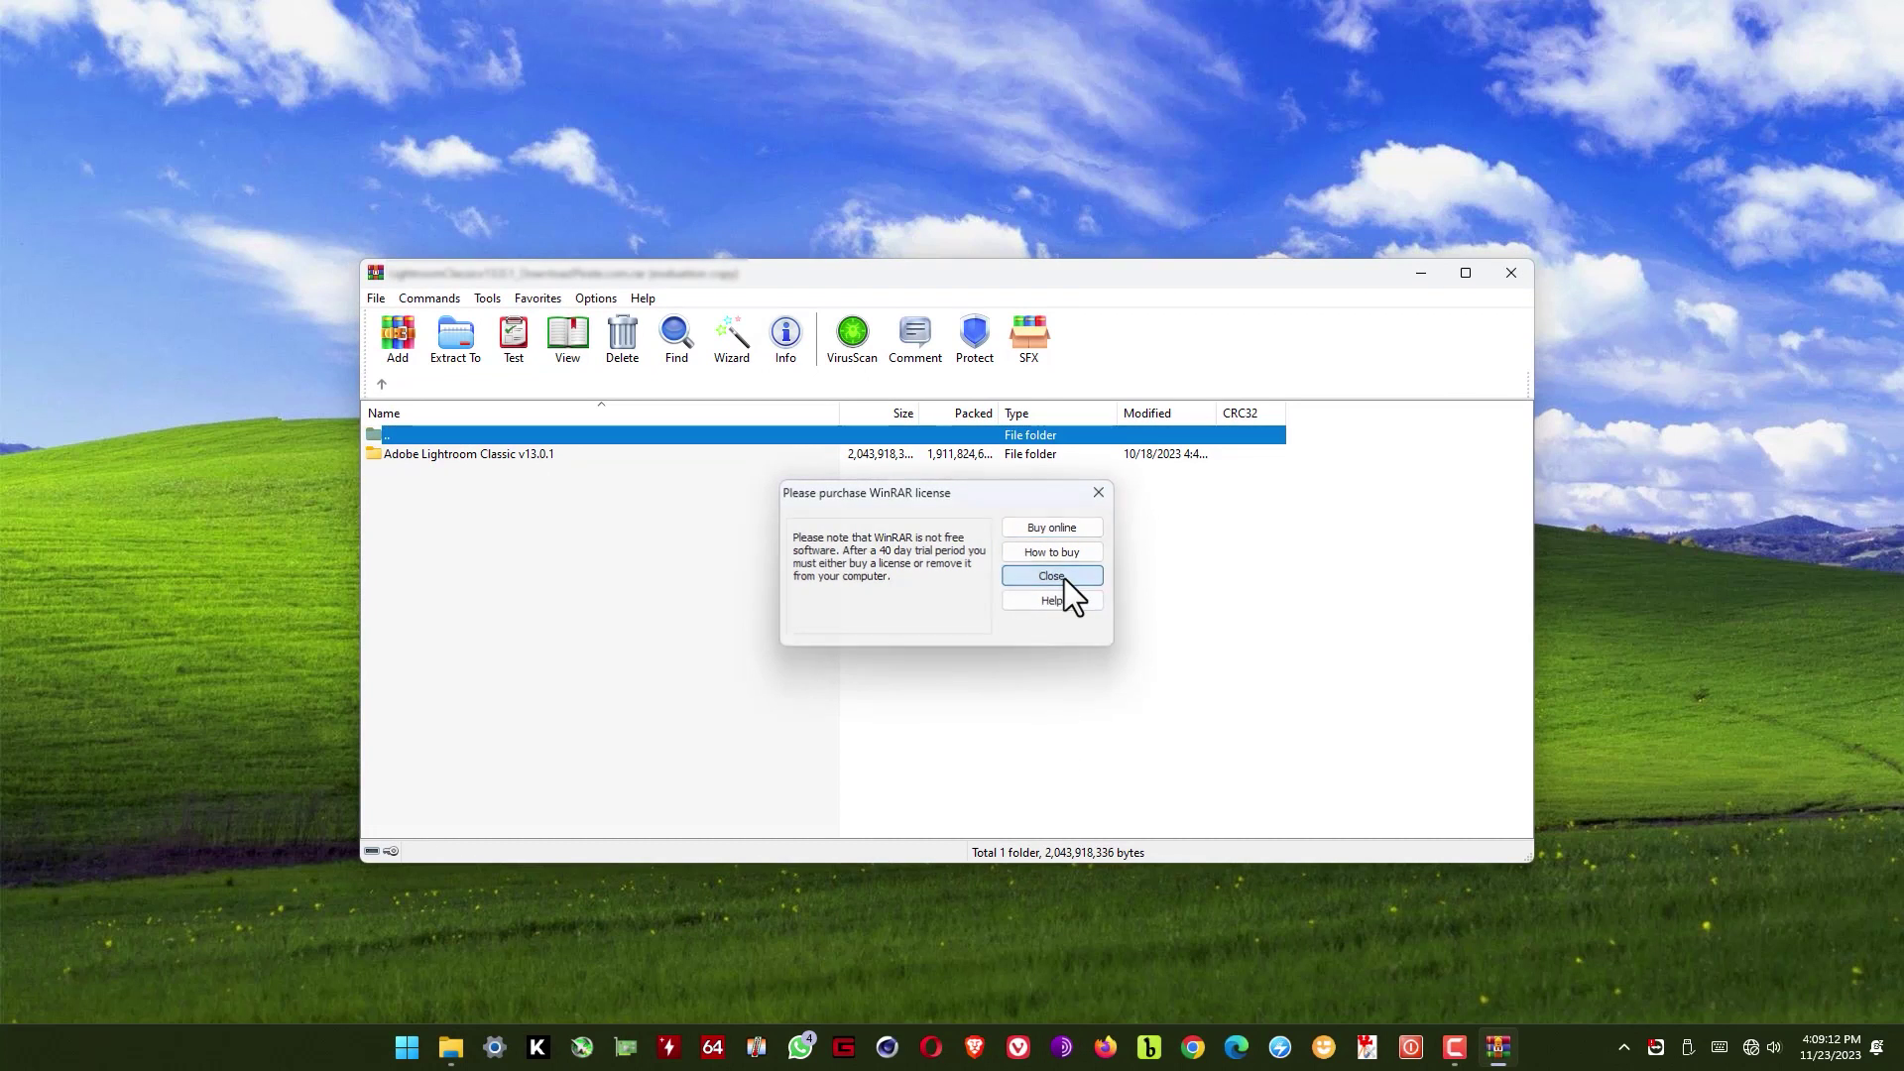
Open the Lightroom Classic v13.0.1 ISO in WinRAR, dismissing license reminders, and select autoplay.exe
{"action": "left_click", "coordinate": [1064, 580]}
{"action": "double_click", "coordinate": [474, 456]}
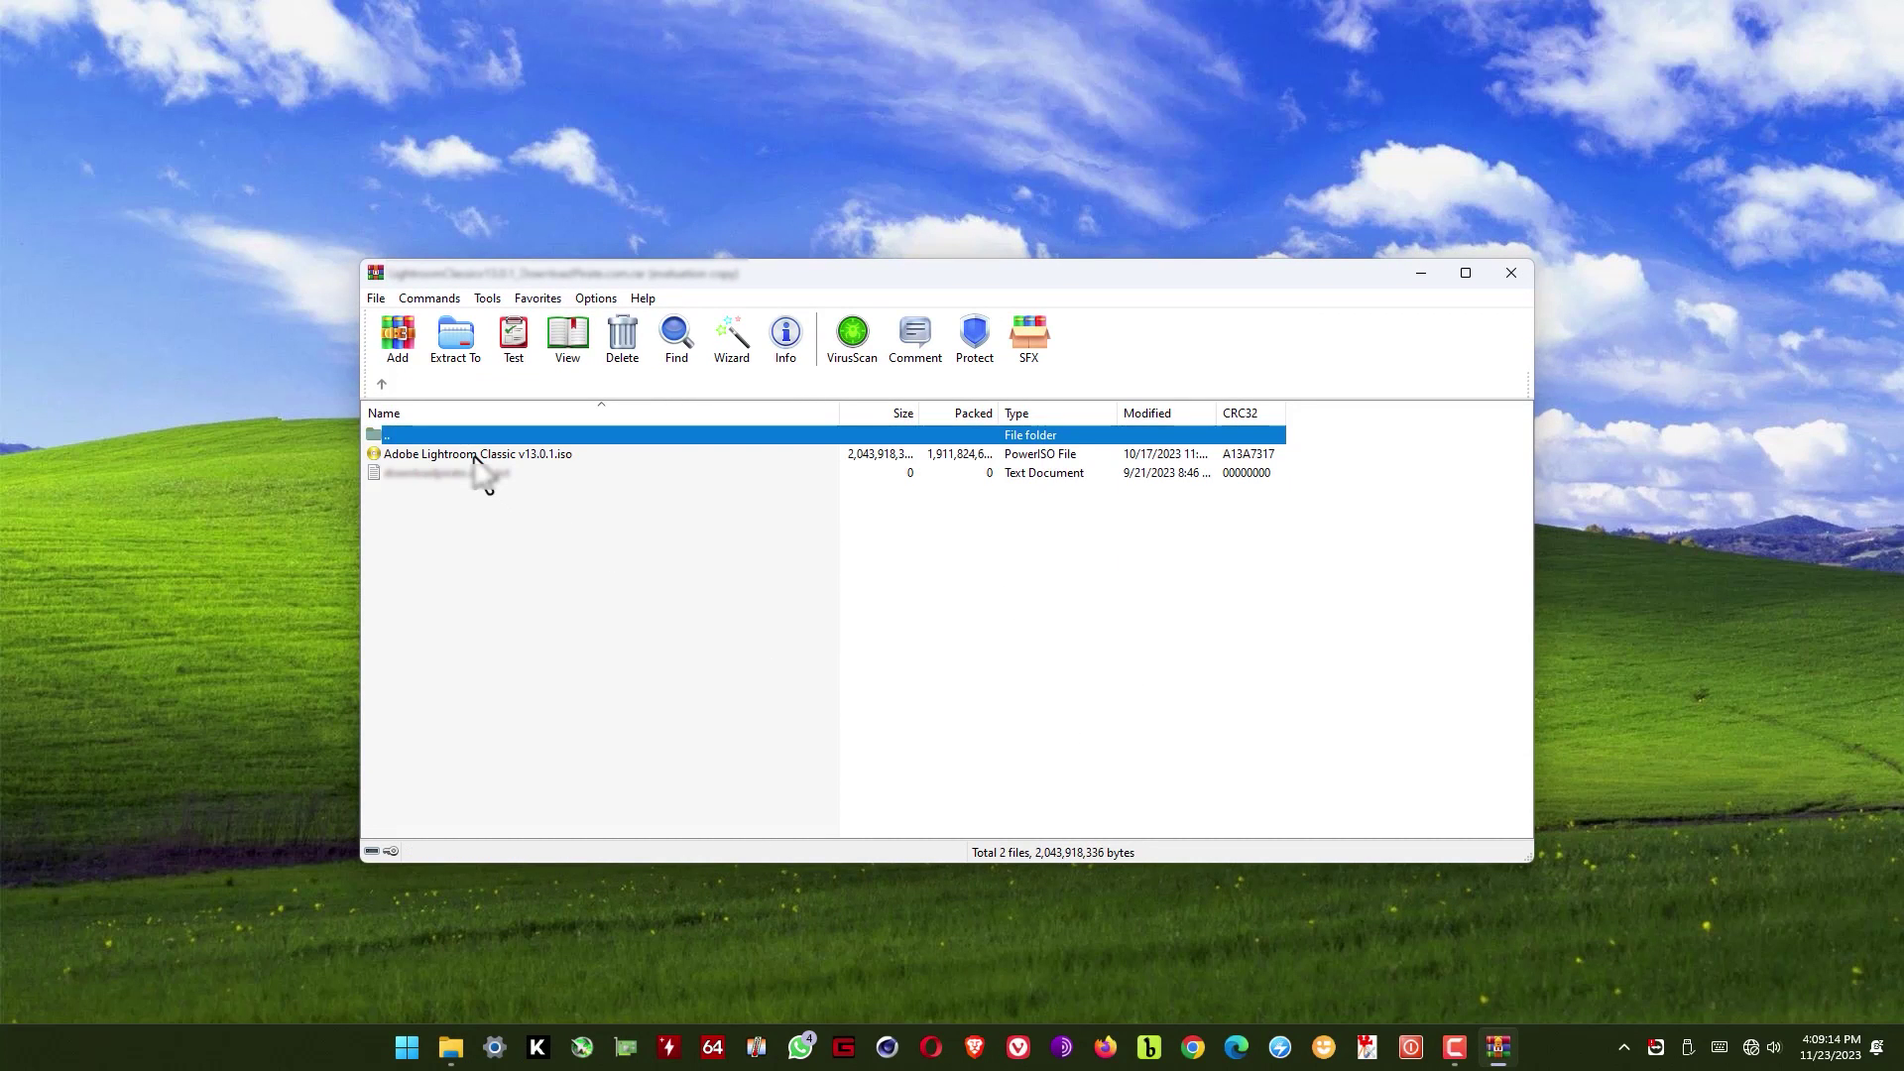
{"action": "double_click", "coordinate": [474, 456]}
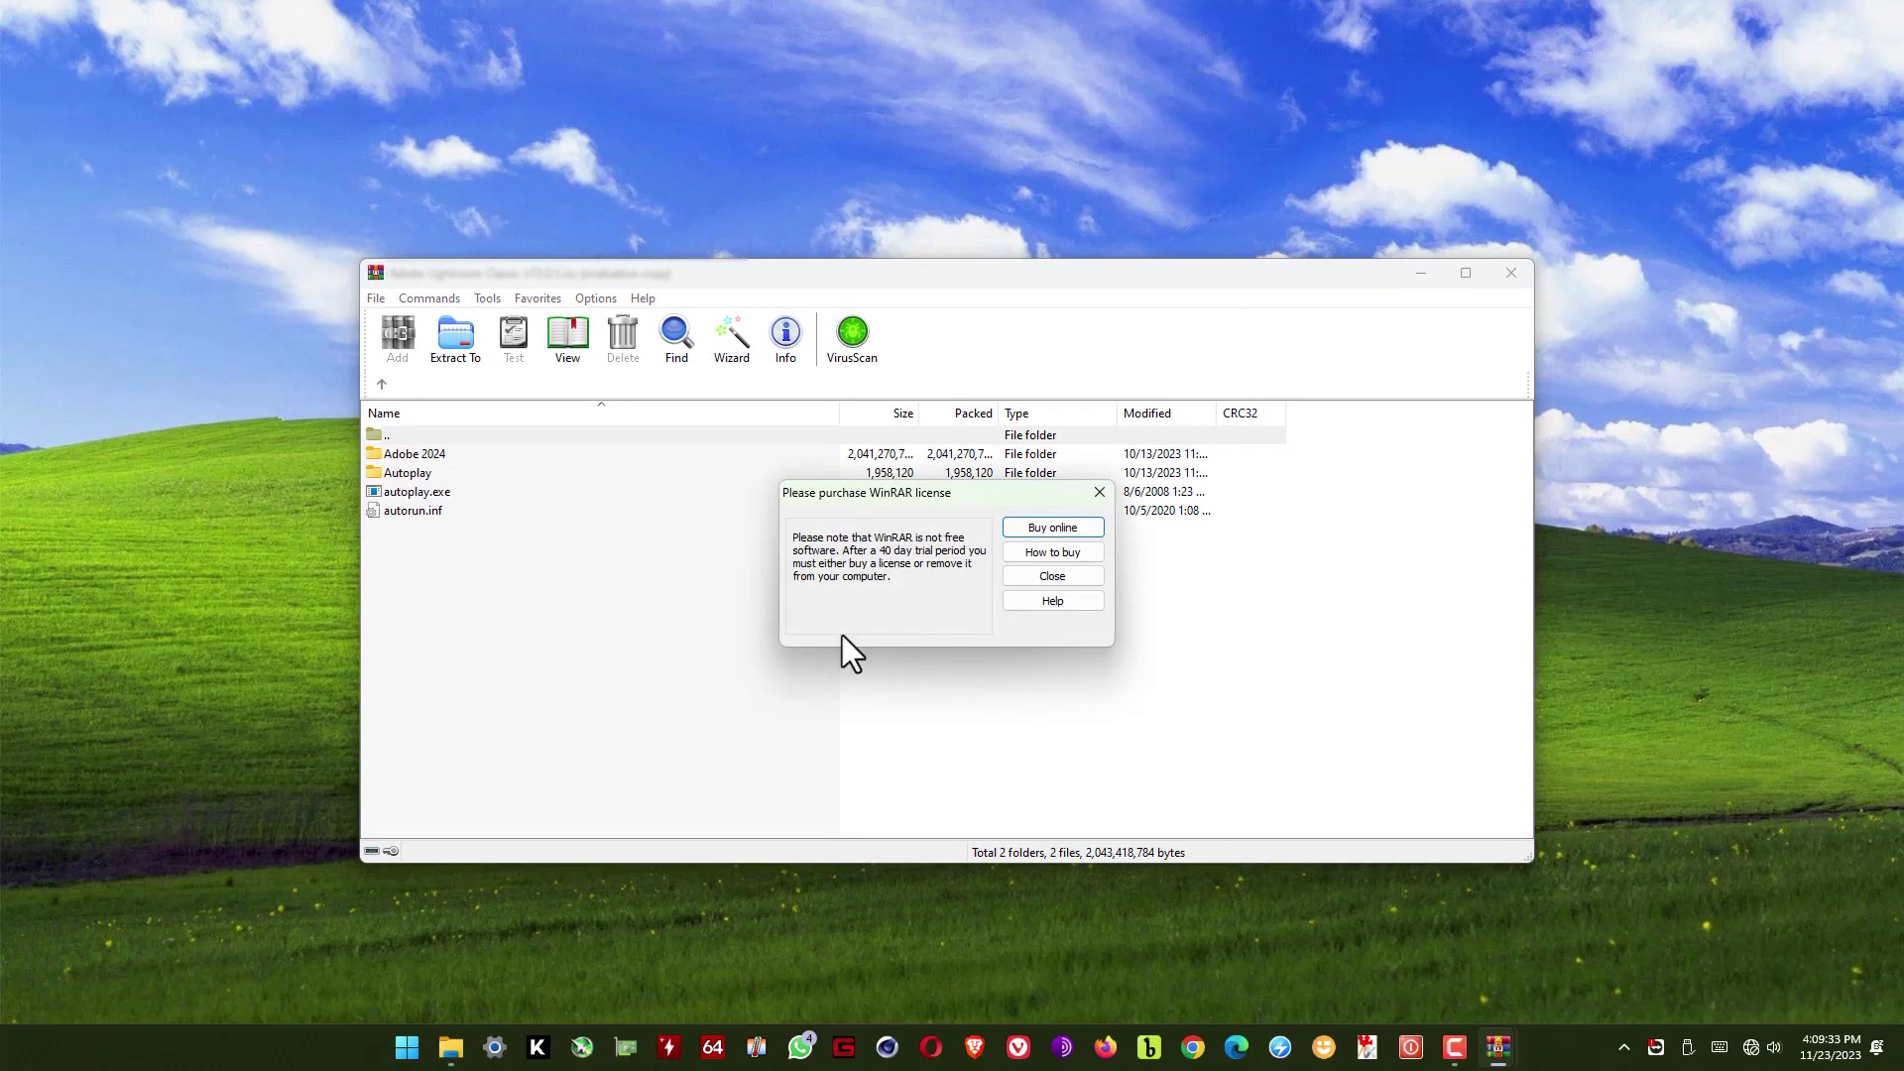
{"action": "left_click", "coordinate": [1049, 577]}
{"action": "left_click", "coordinate": [425, 493]}
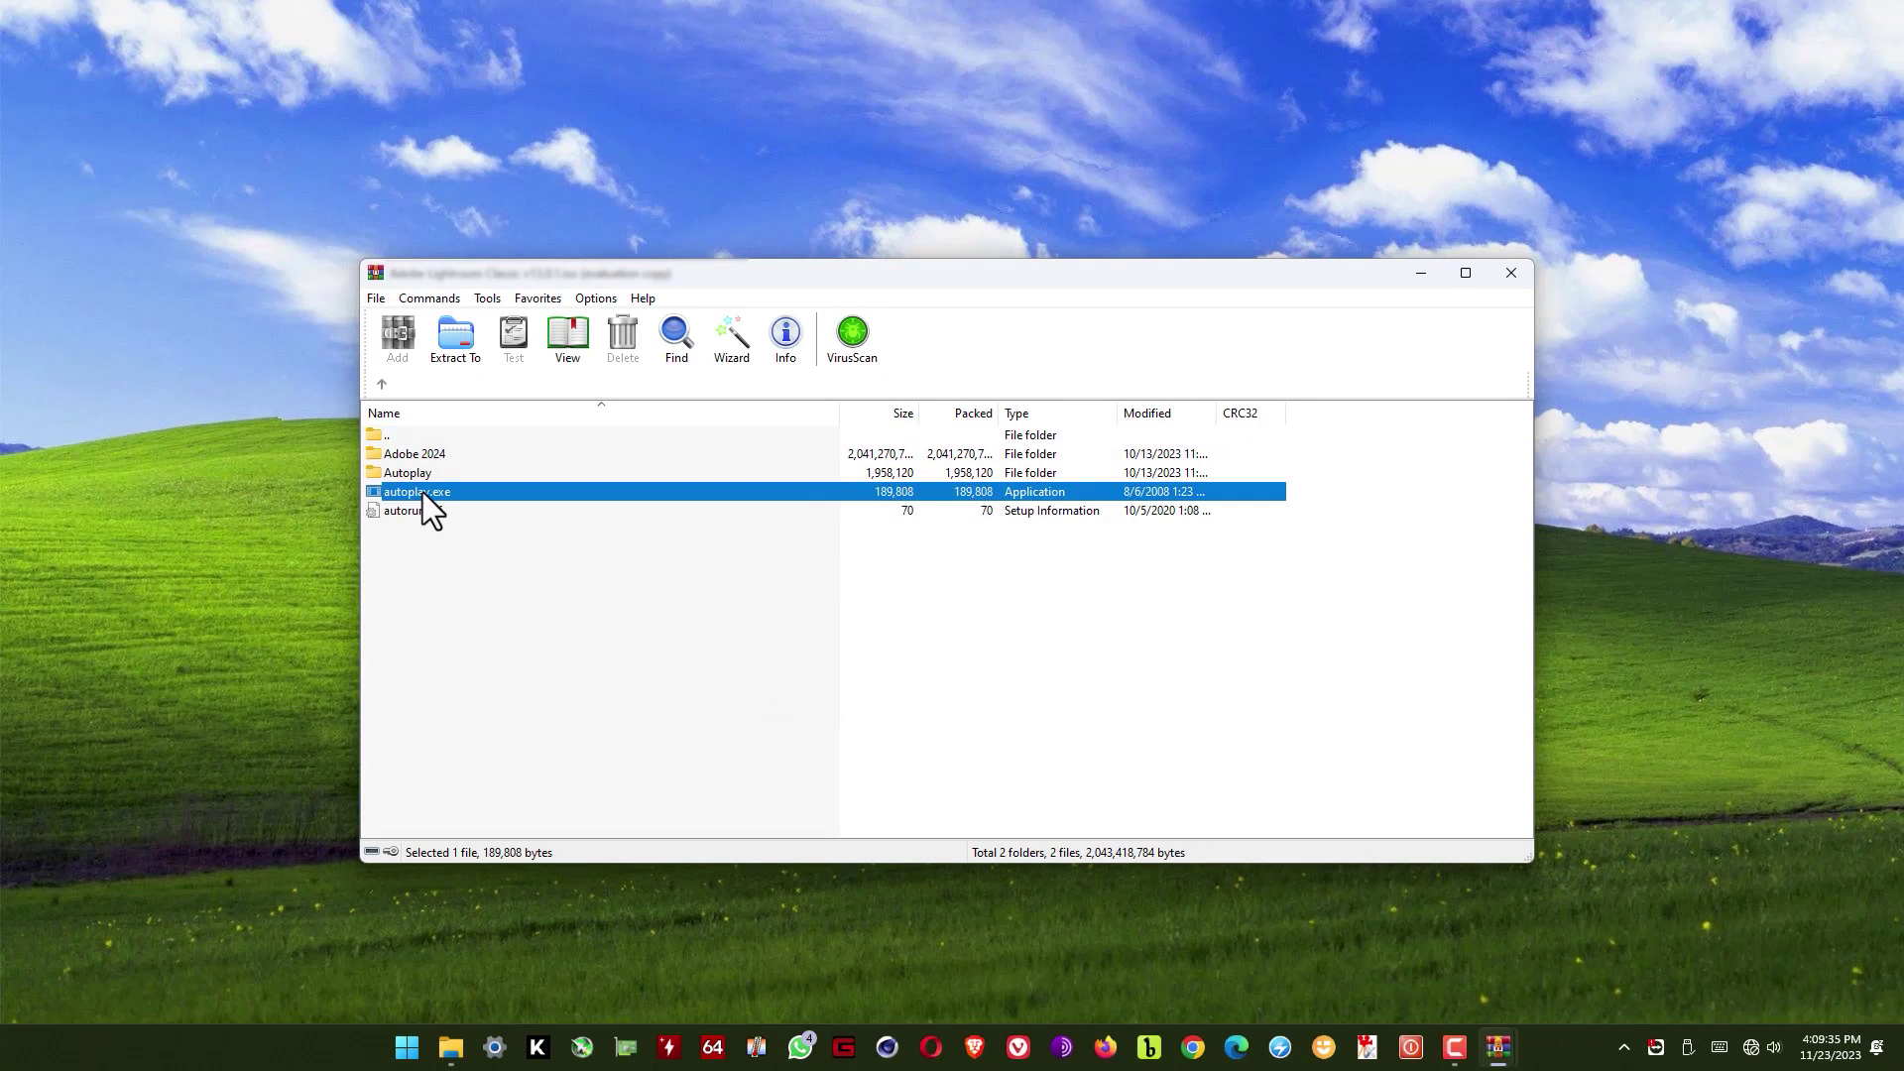
Install Lightroom Classic 13.0.1 via autoplay.exe with default language and location, then close the installer
{"action": "double_click", "coordinate": [412, 492]}
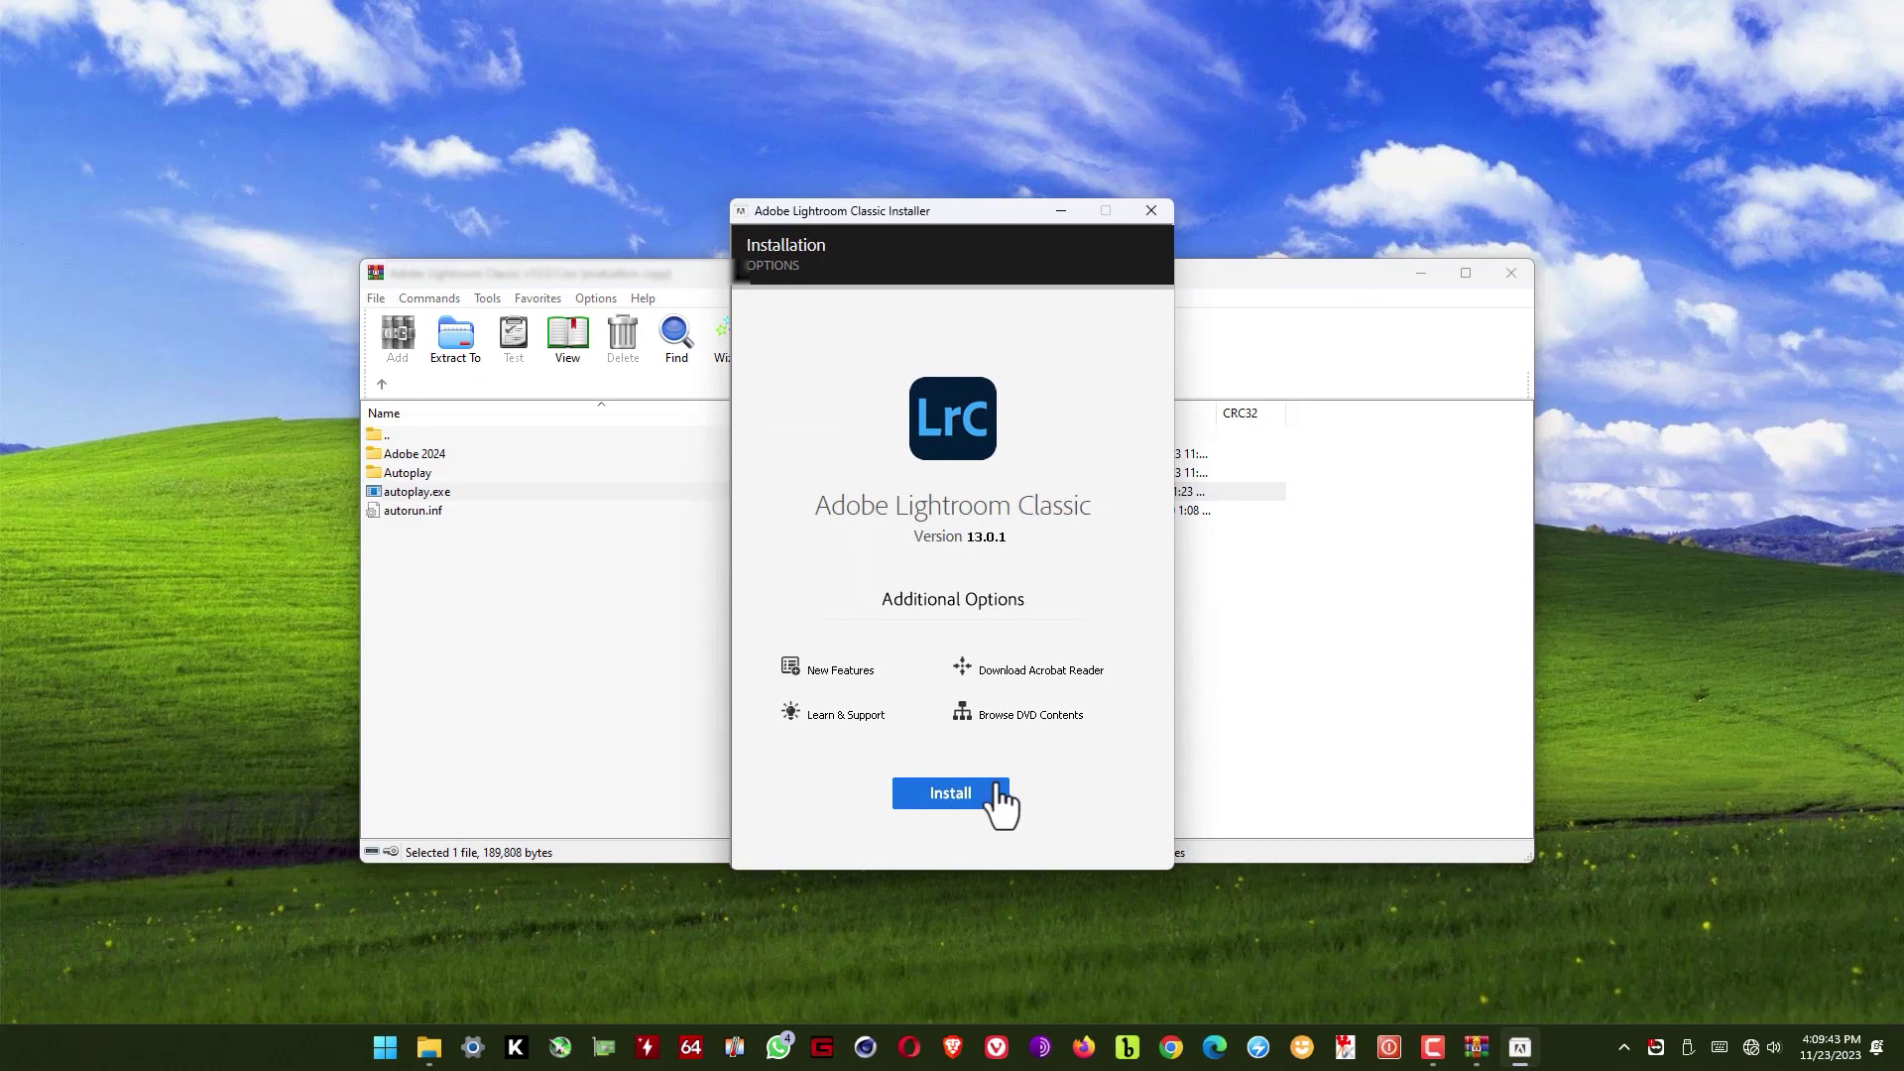
{"action": "left_click", "coordinate": [966, 797]}
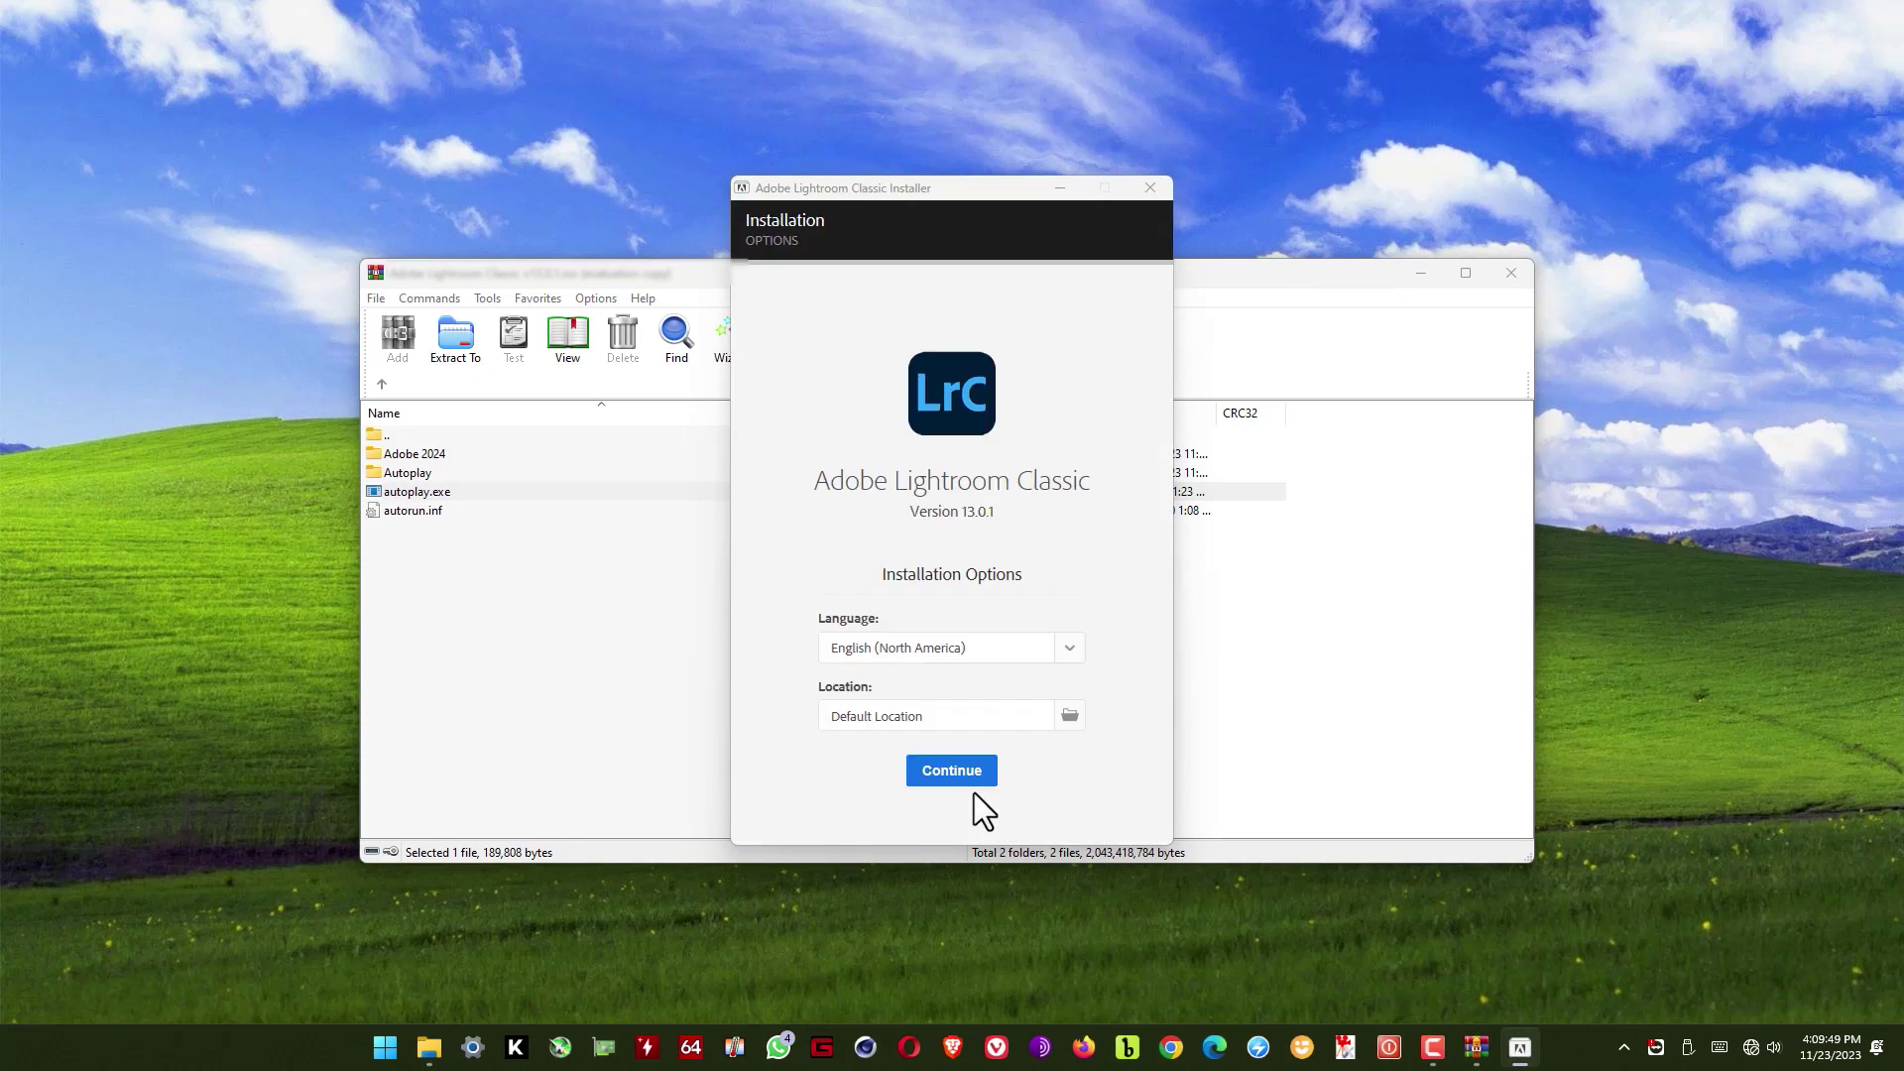
{"action": "left_click", "coordinate": [956, 775]}
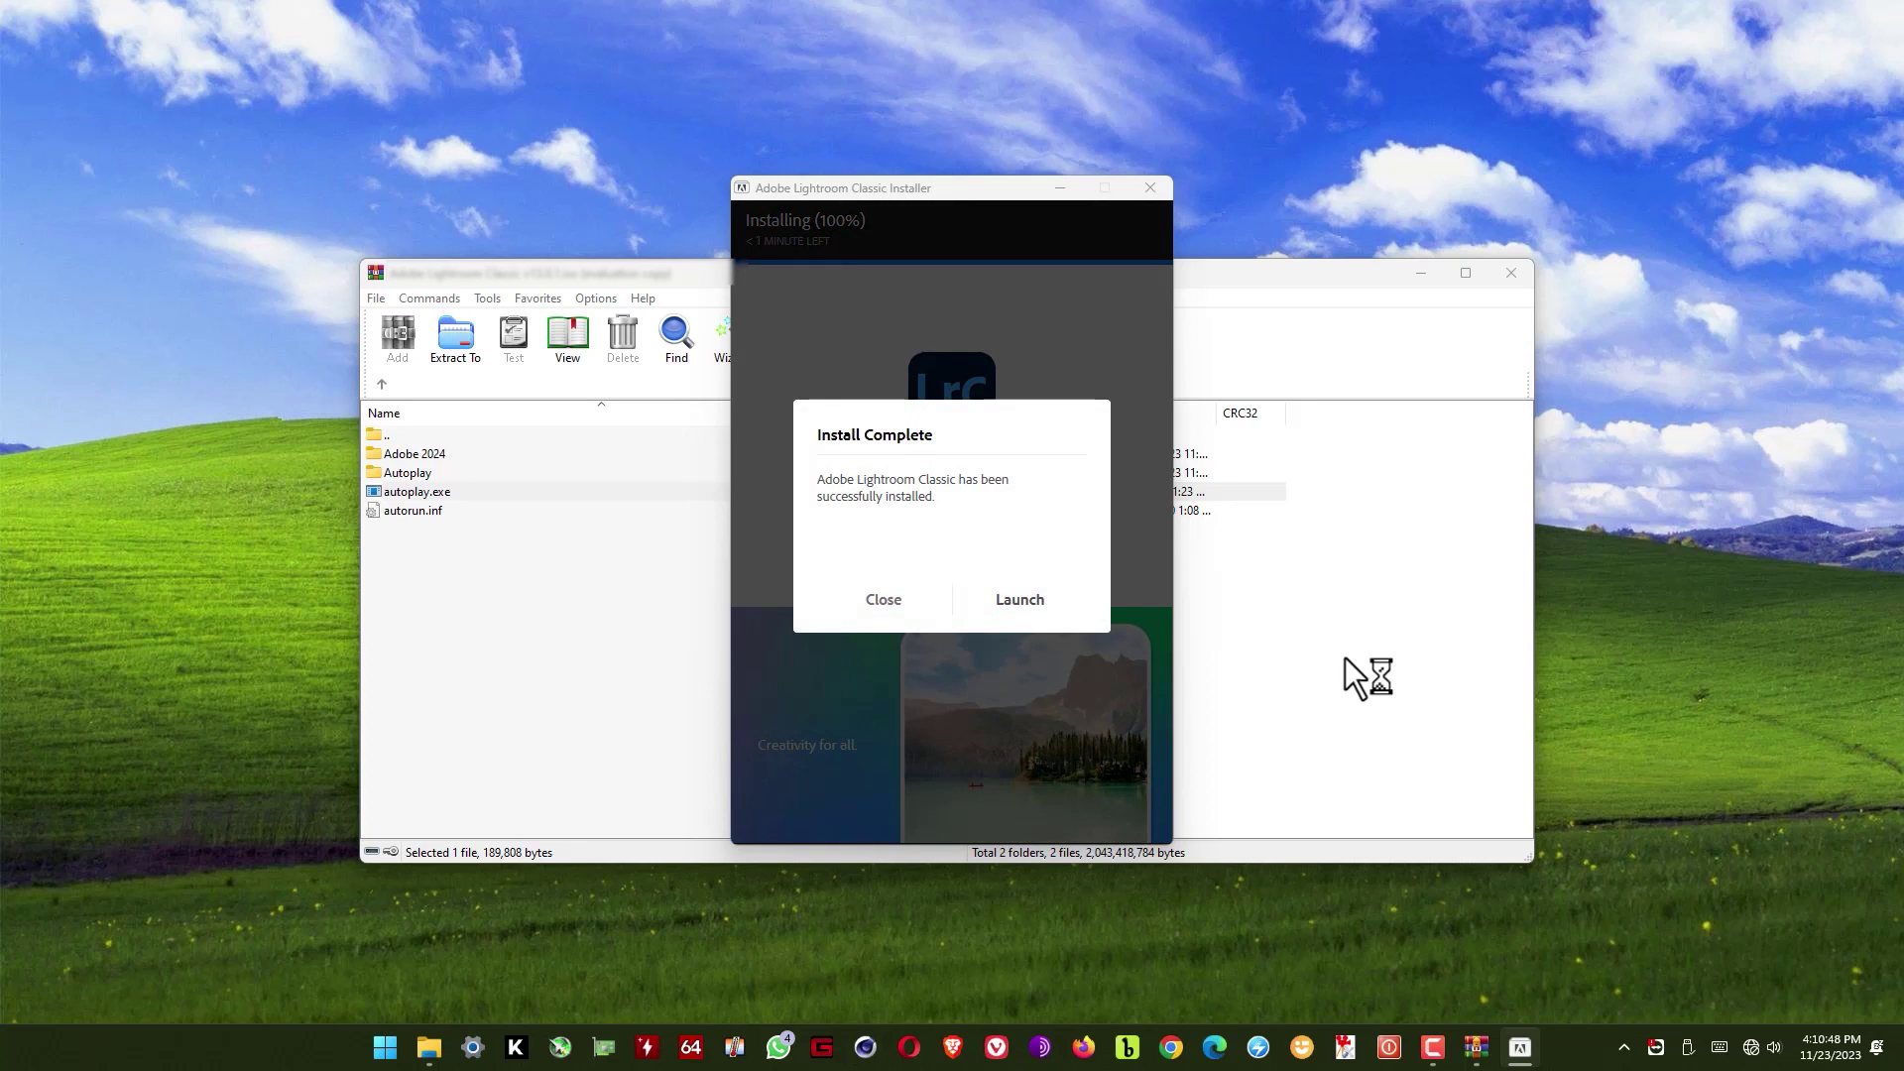
{"action": "left_click", "coordinate": [888, 601]}
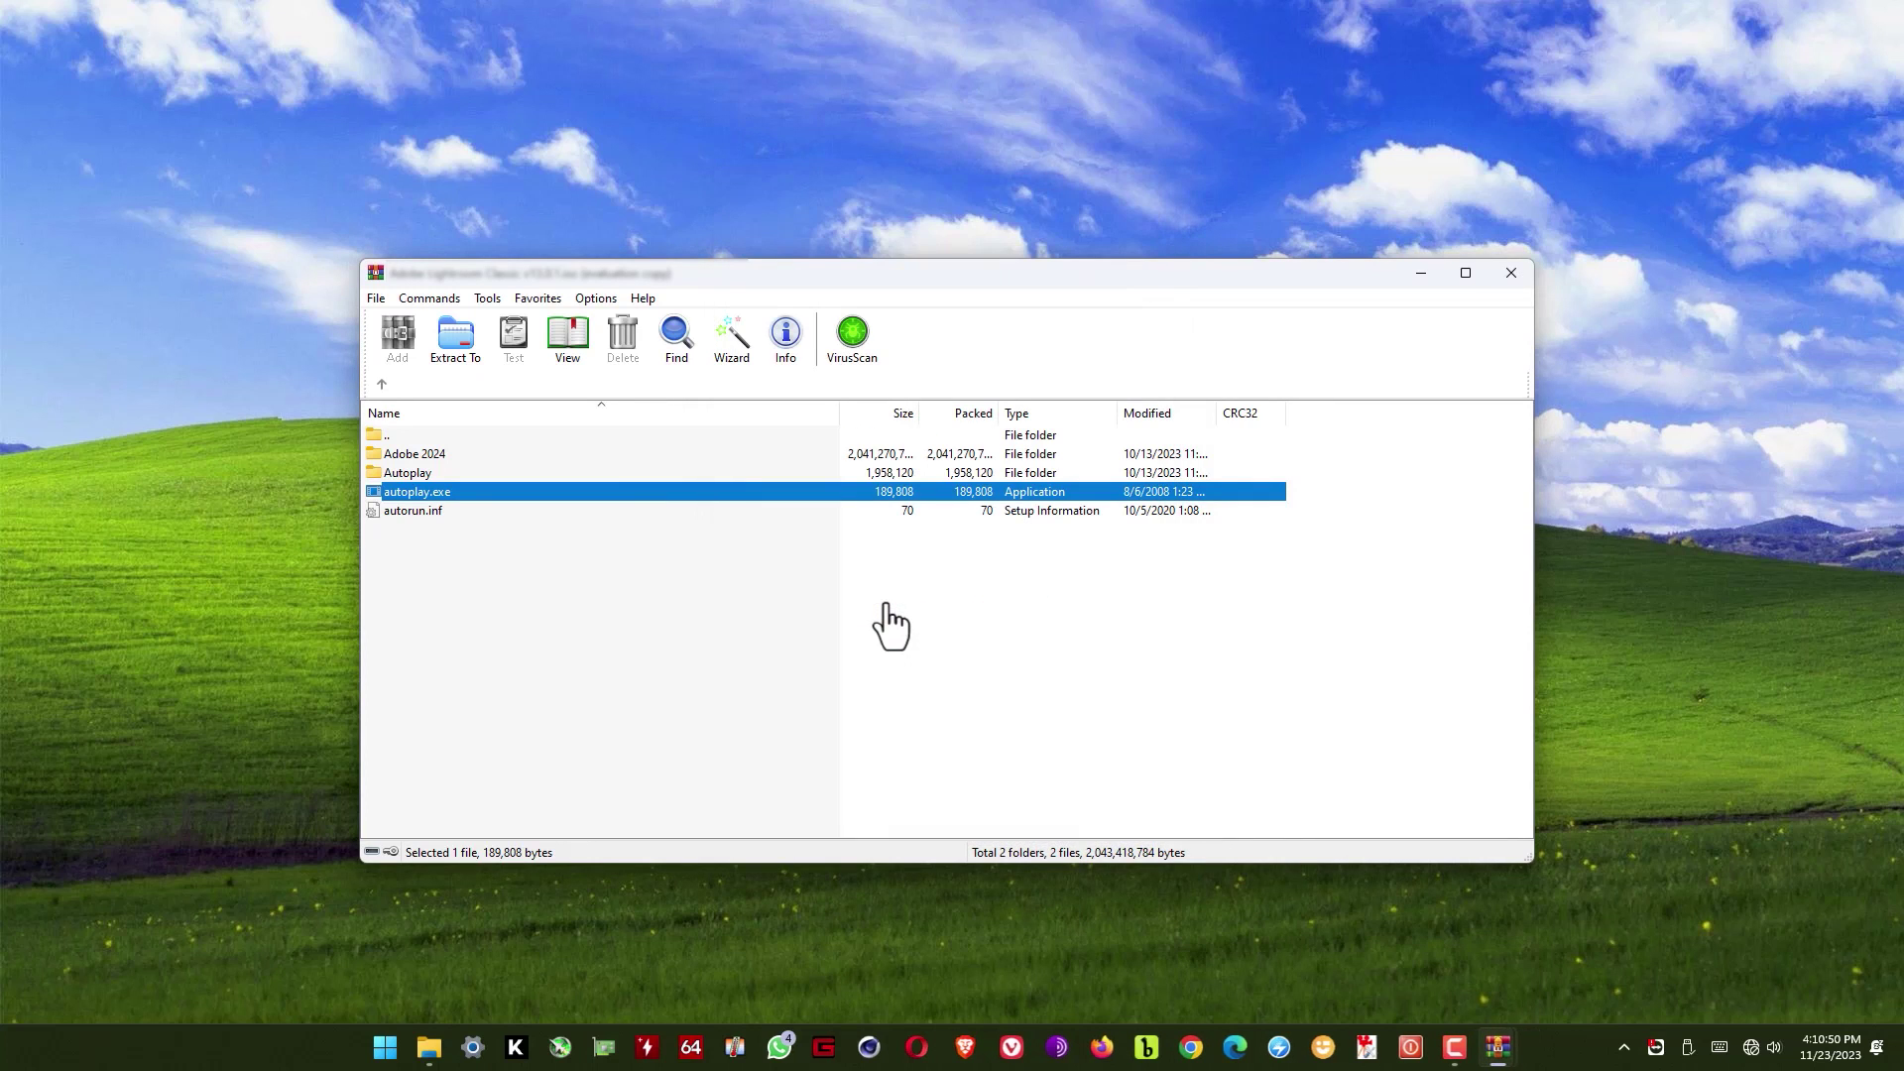
Close WinRAR, relaunch Lightroom Classic from a Start search, and upgrade to Lightroom Catalog-v13
{"action": "left_click", "coordinate": [1514, 277]}
{"action": "left_click", "coordinate": [1512, 274]}
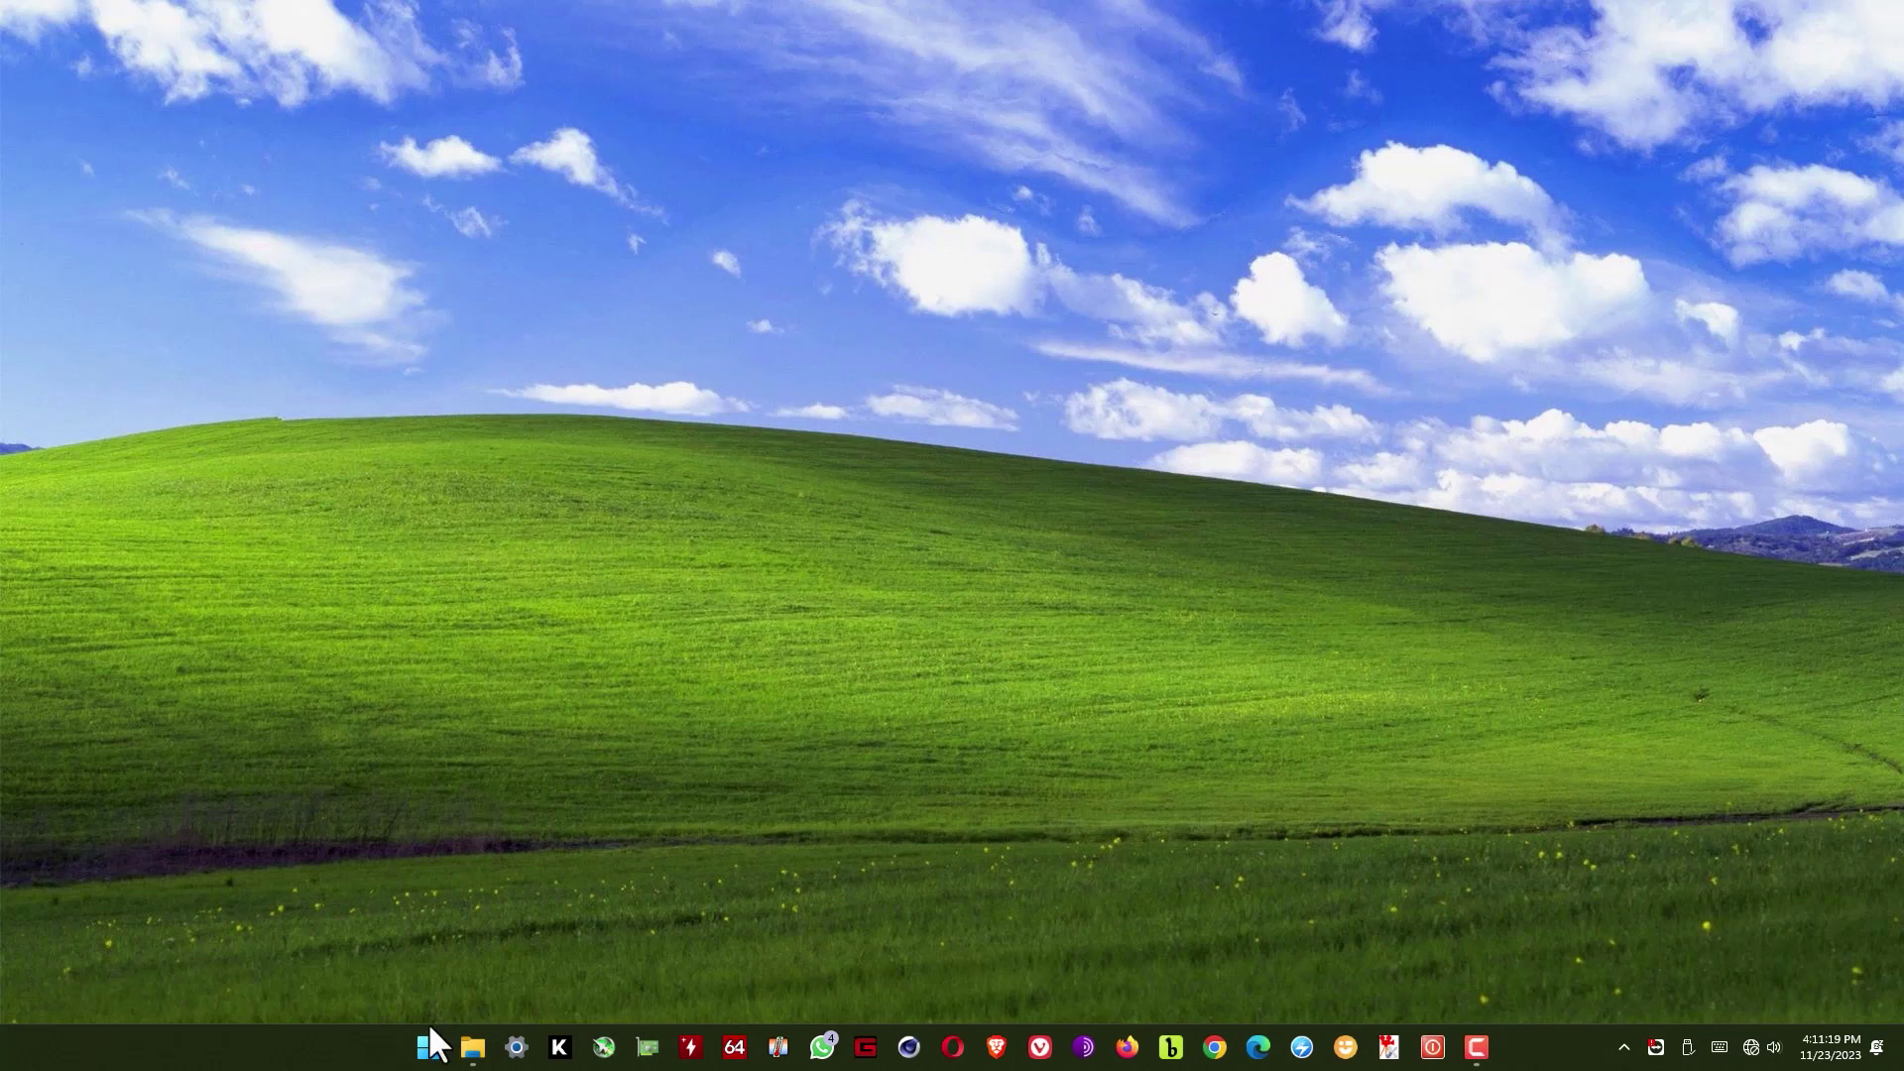
{"action": "left_click", "coordinate": [429, 1049]}
{"action": "type", "text": "a"}
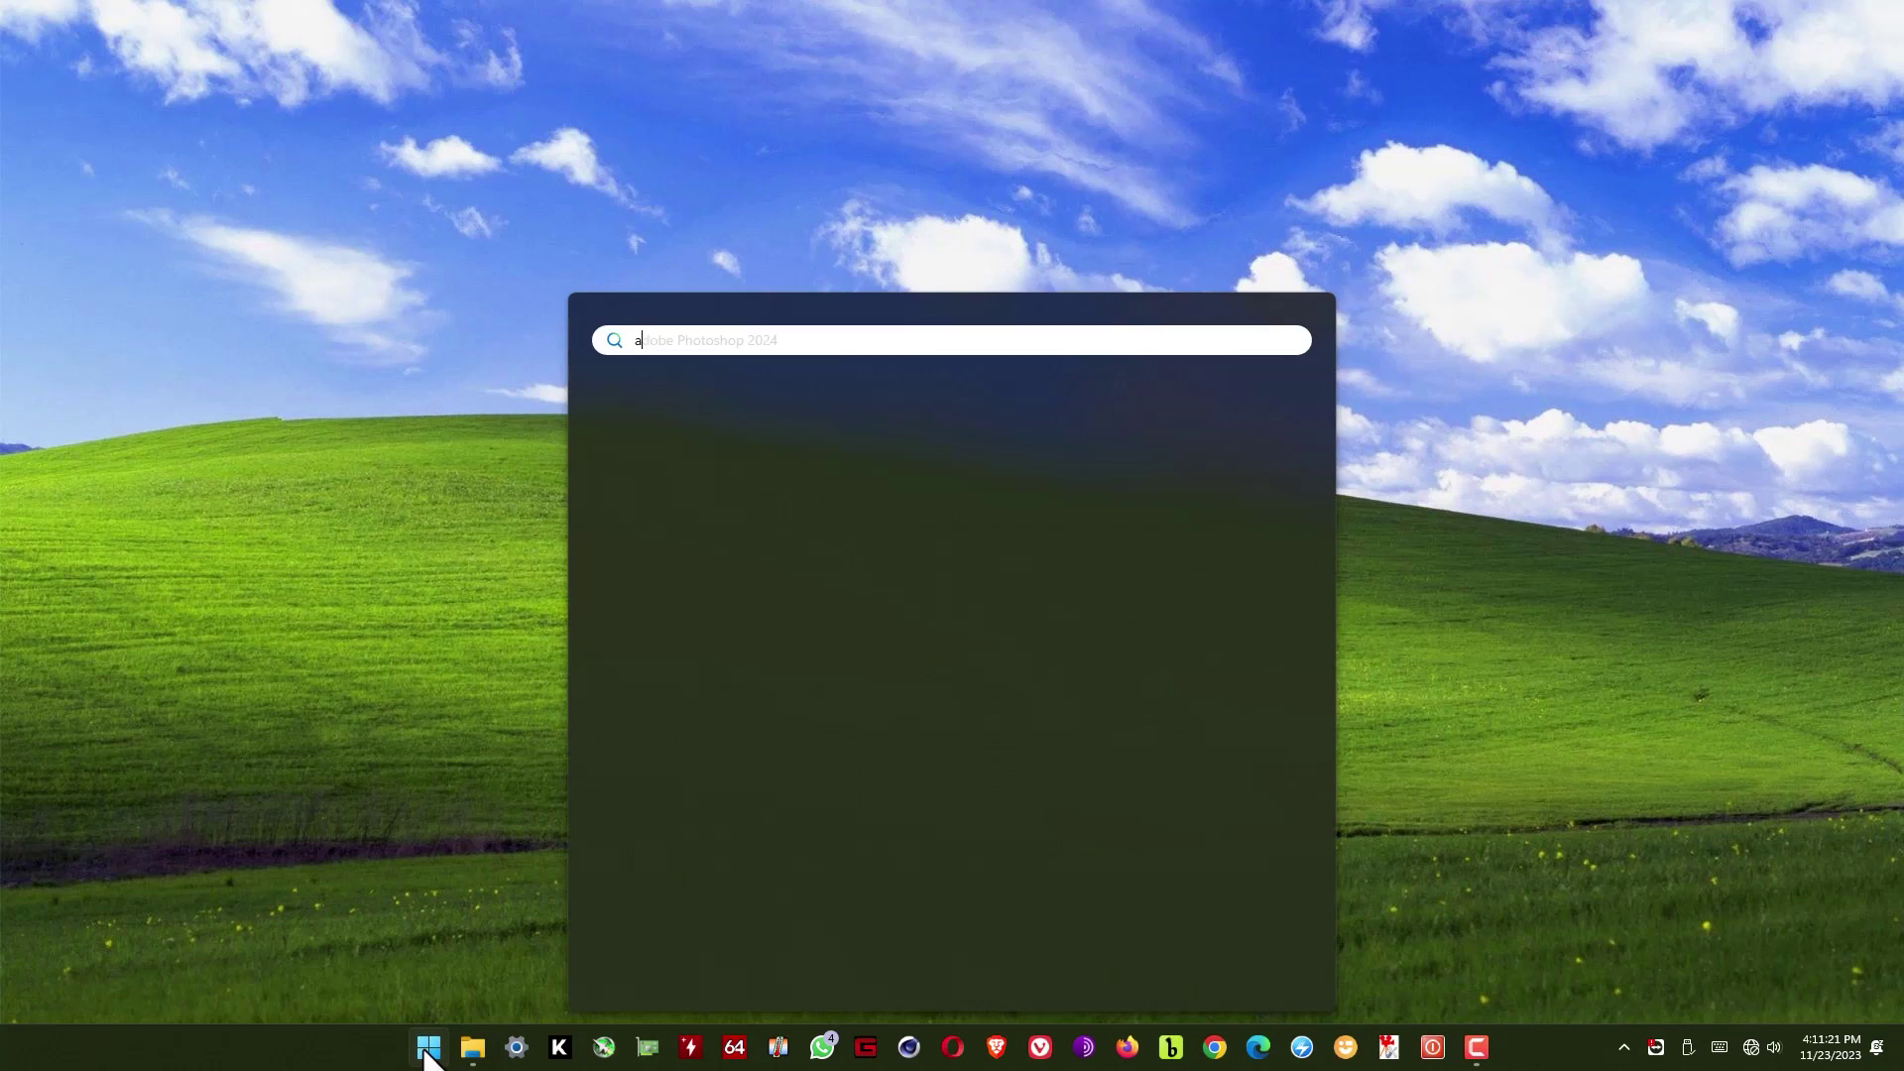
{"action": "type", "text": "dobe ligh"}
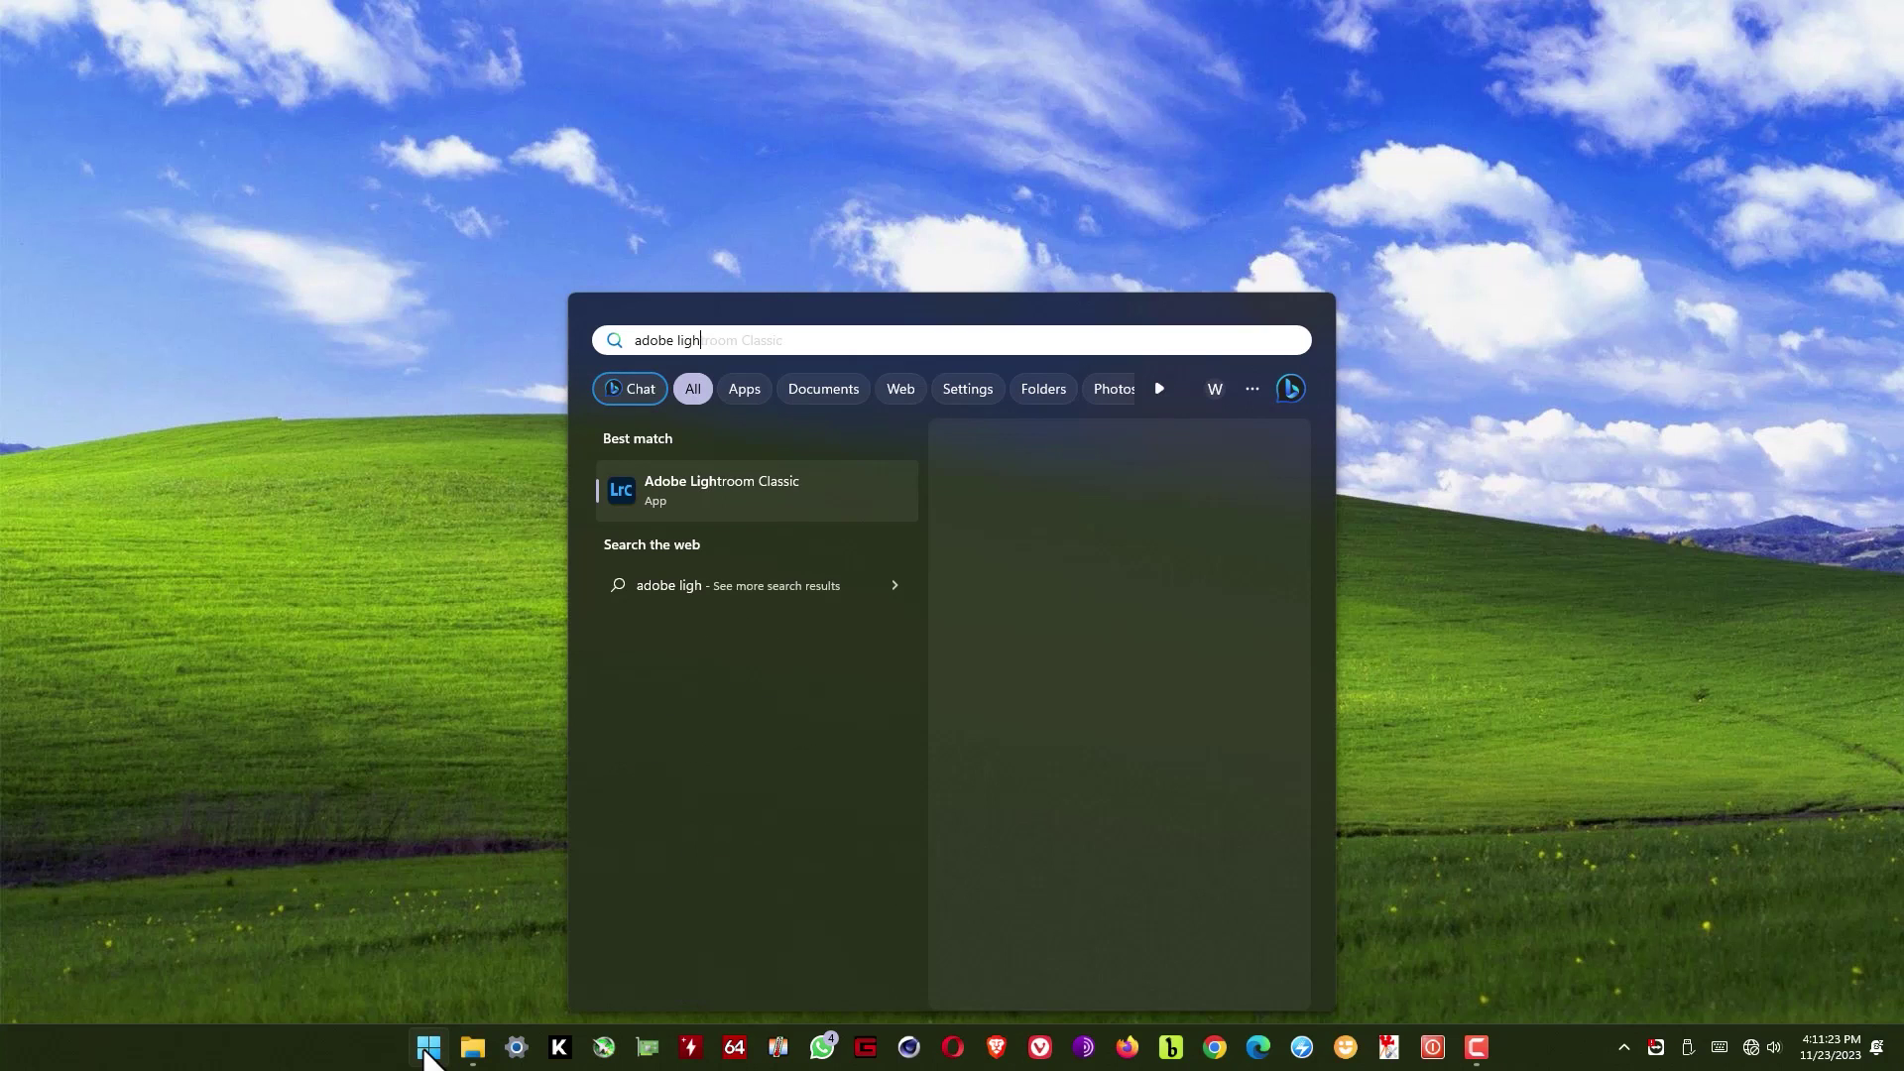
{"action": "type", "text": "troom"}
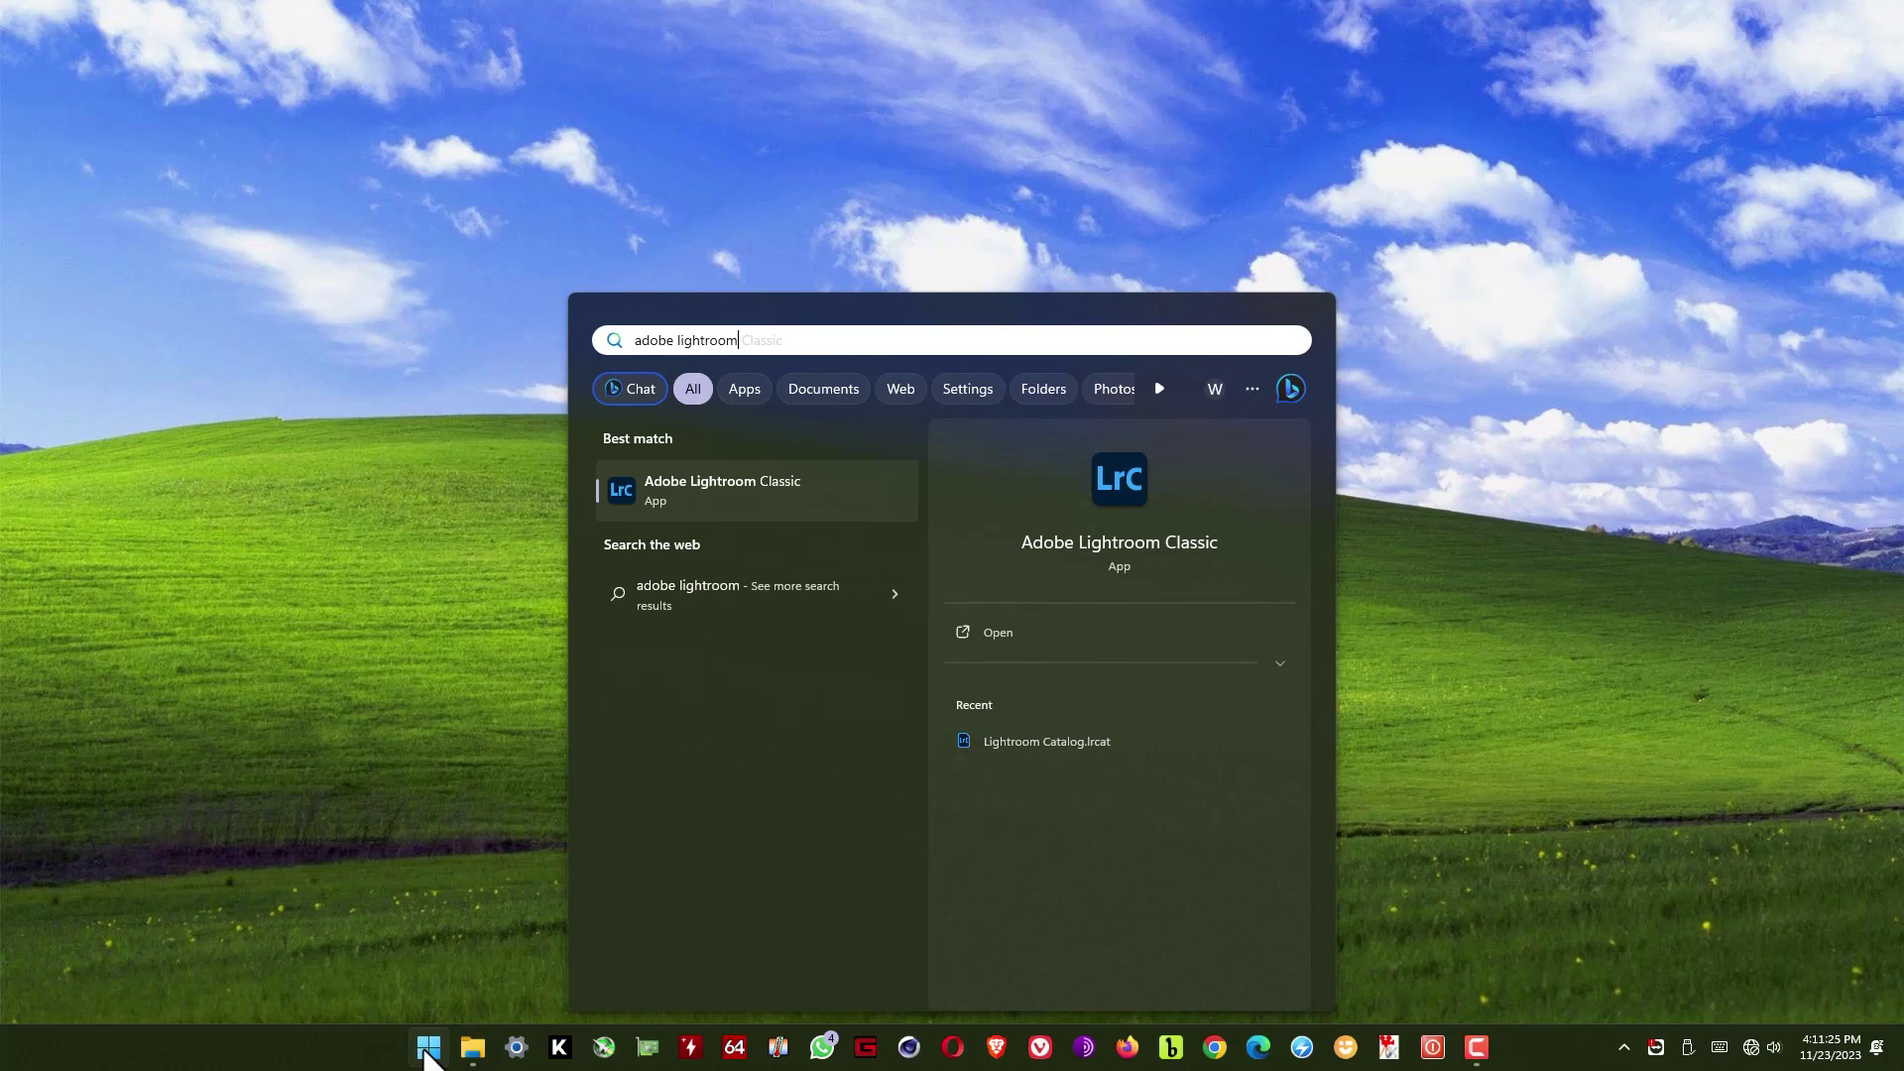
{"action": "left_click", "coordinate": [1146, 496]}
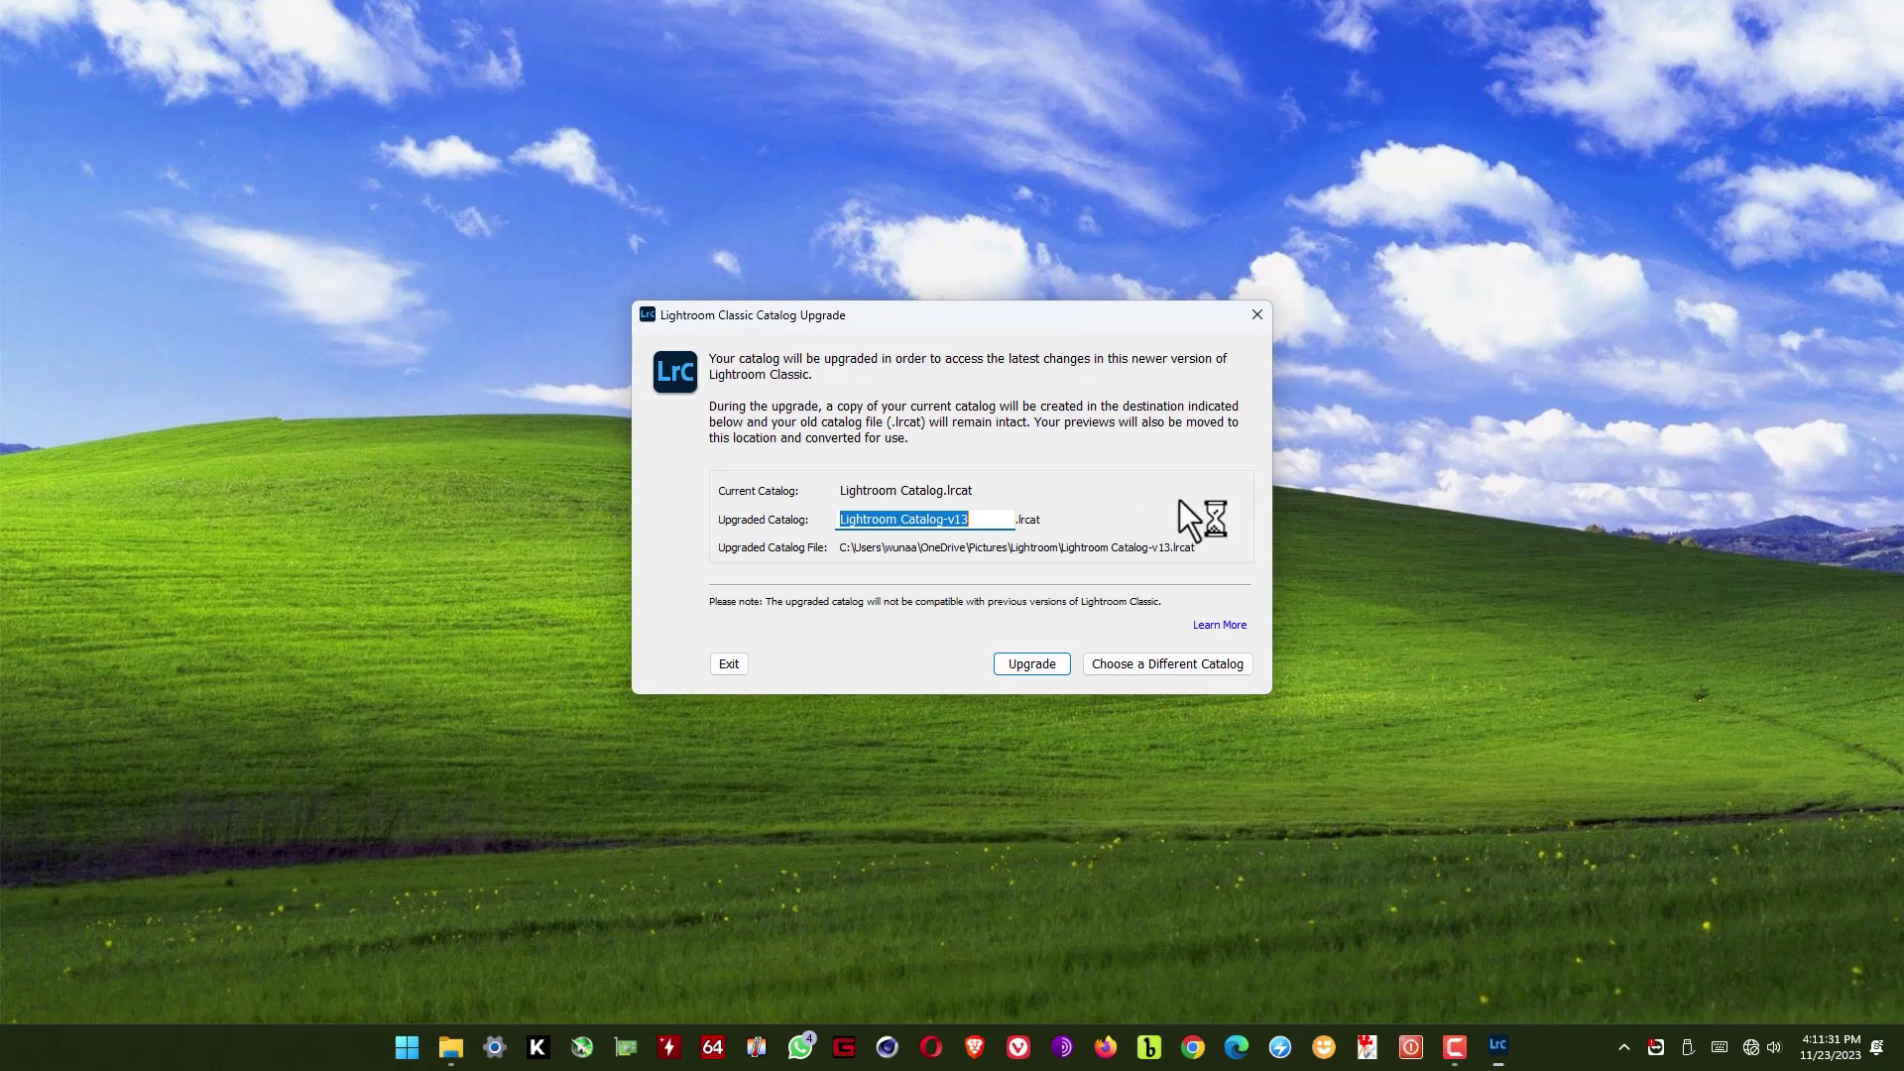
{"action": "left_click", "coordinate": [1033, 664]}
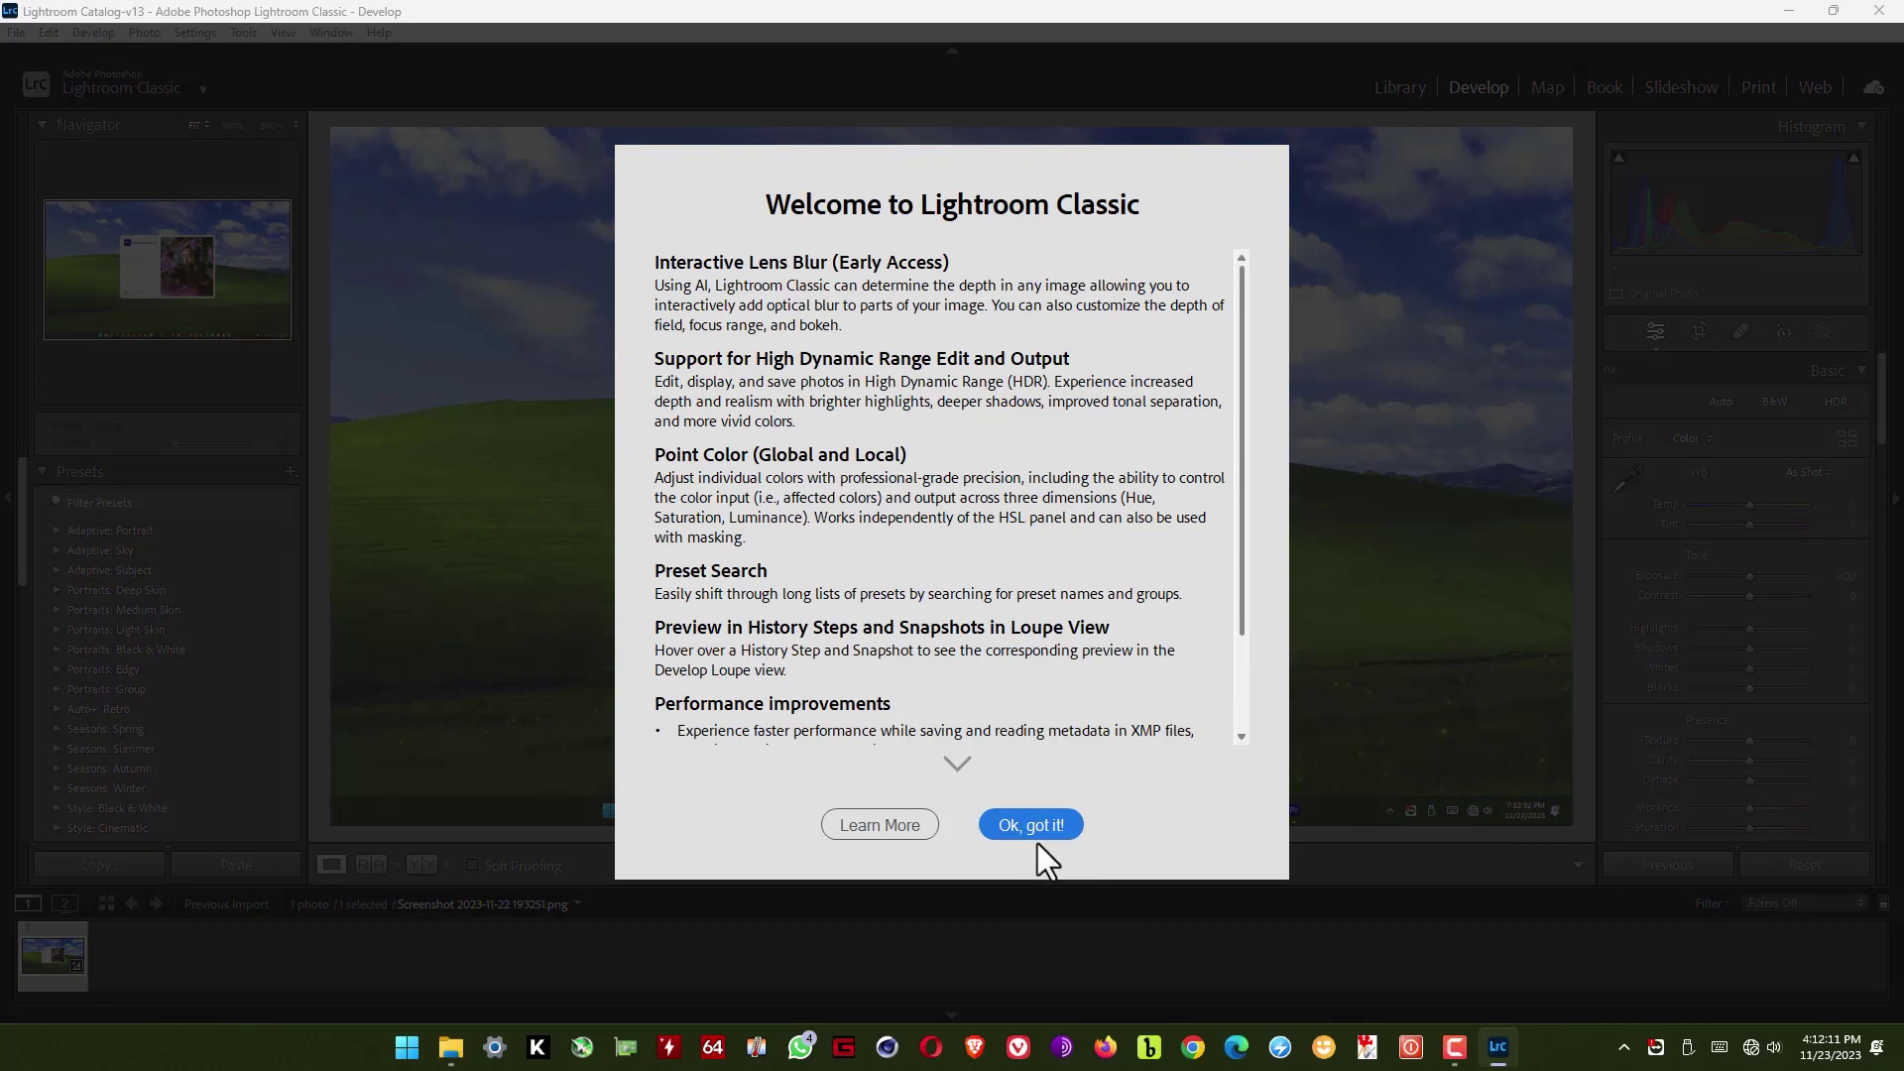
Dismiss the welcome screen once the catalog update finishes
{"action": "left_click", "coordinate": [1035, 825]}
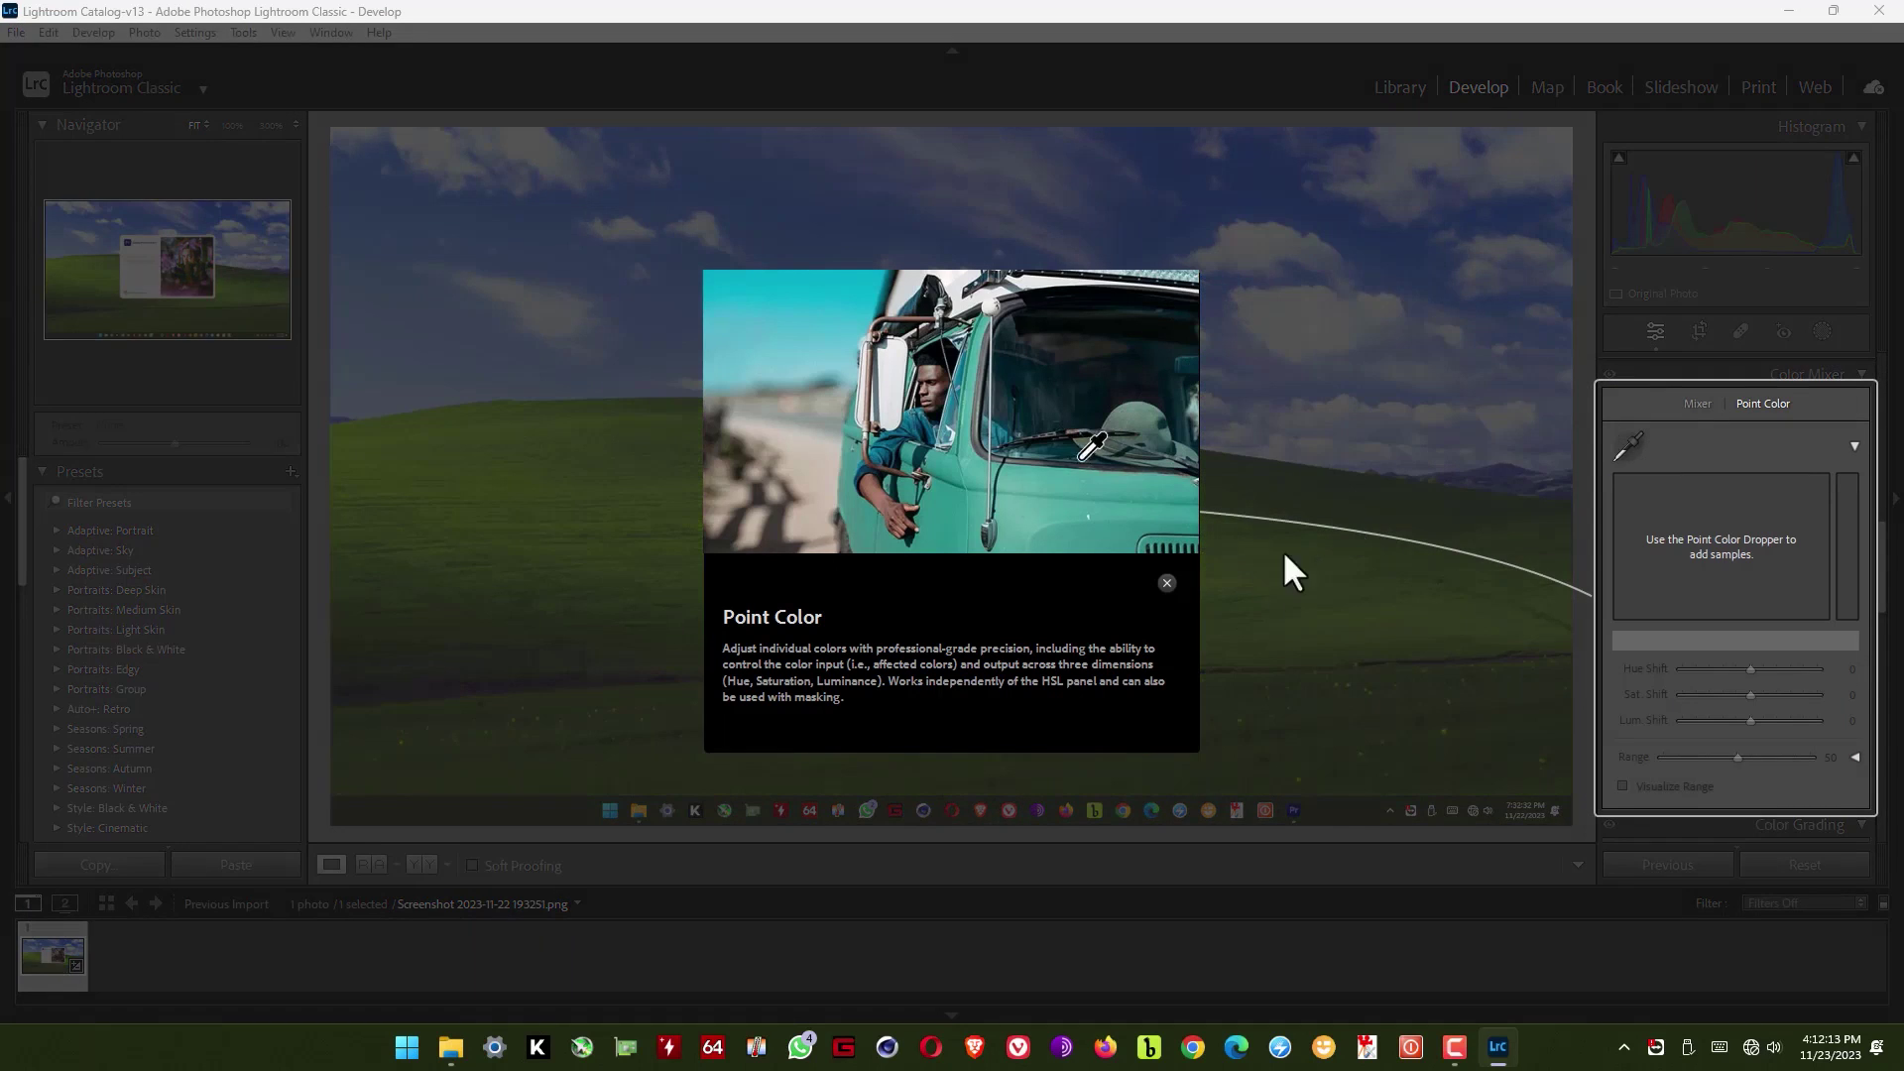
Dismiss the Point Color introduction, zoom the photo in and out, and bring Color Grading into view
{"action": "left_click", "coordinate": [1166, 583]}
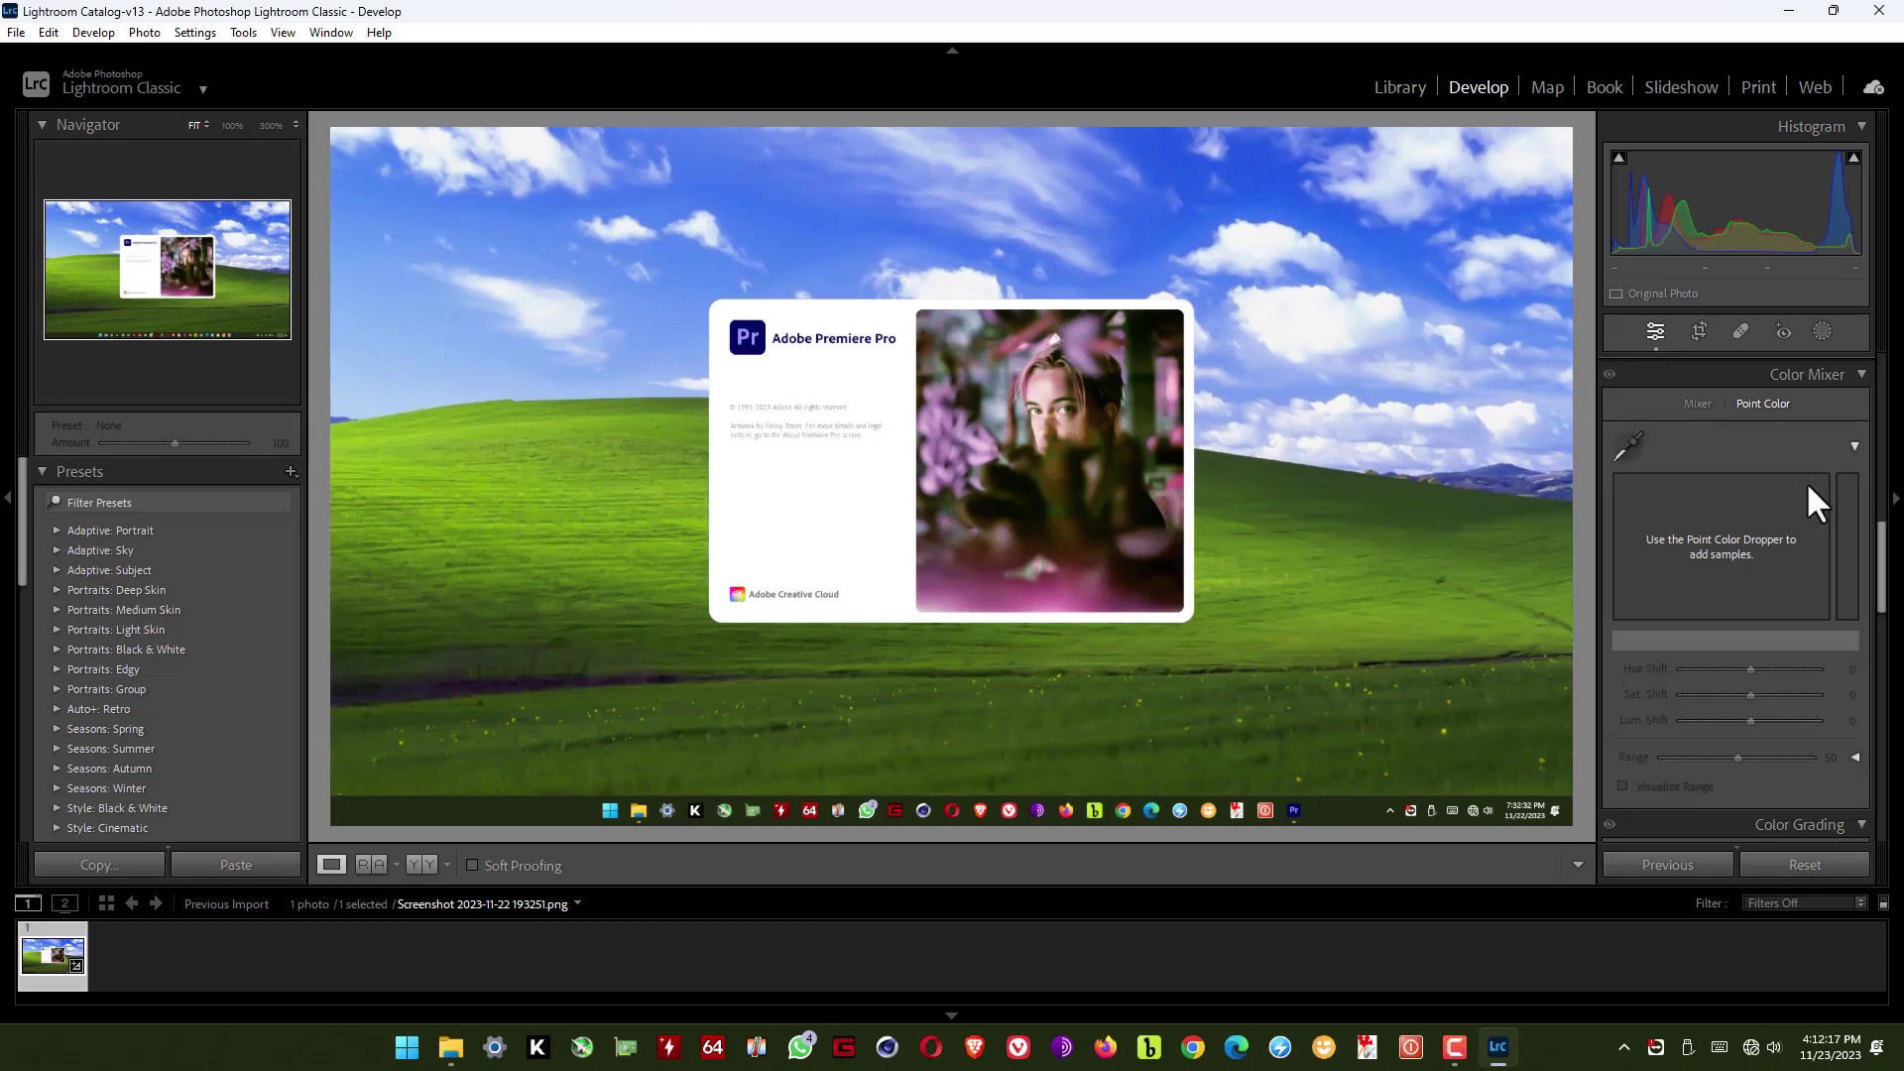
{"action": "left_click", "coordinate": [1481, 540]}
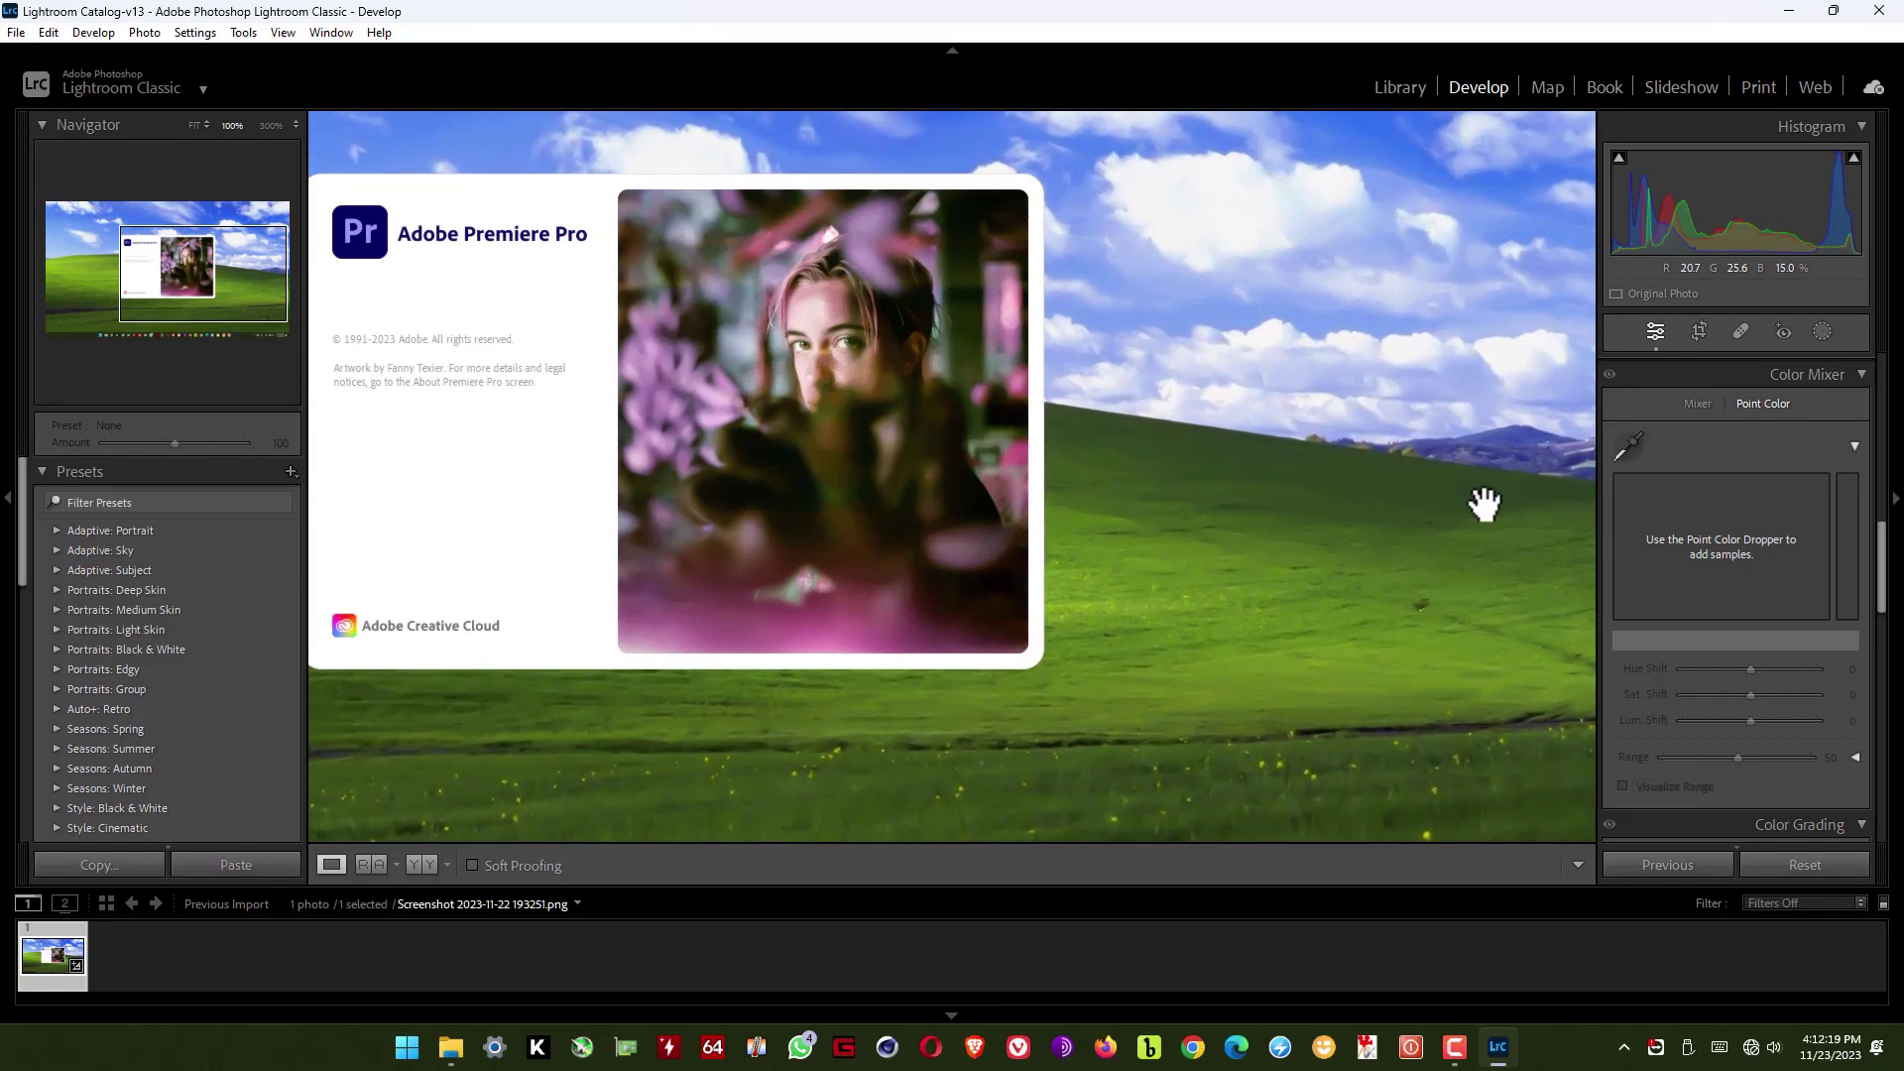
{"action": "left_click", "coordinate": [1342, 568]}
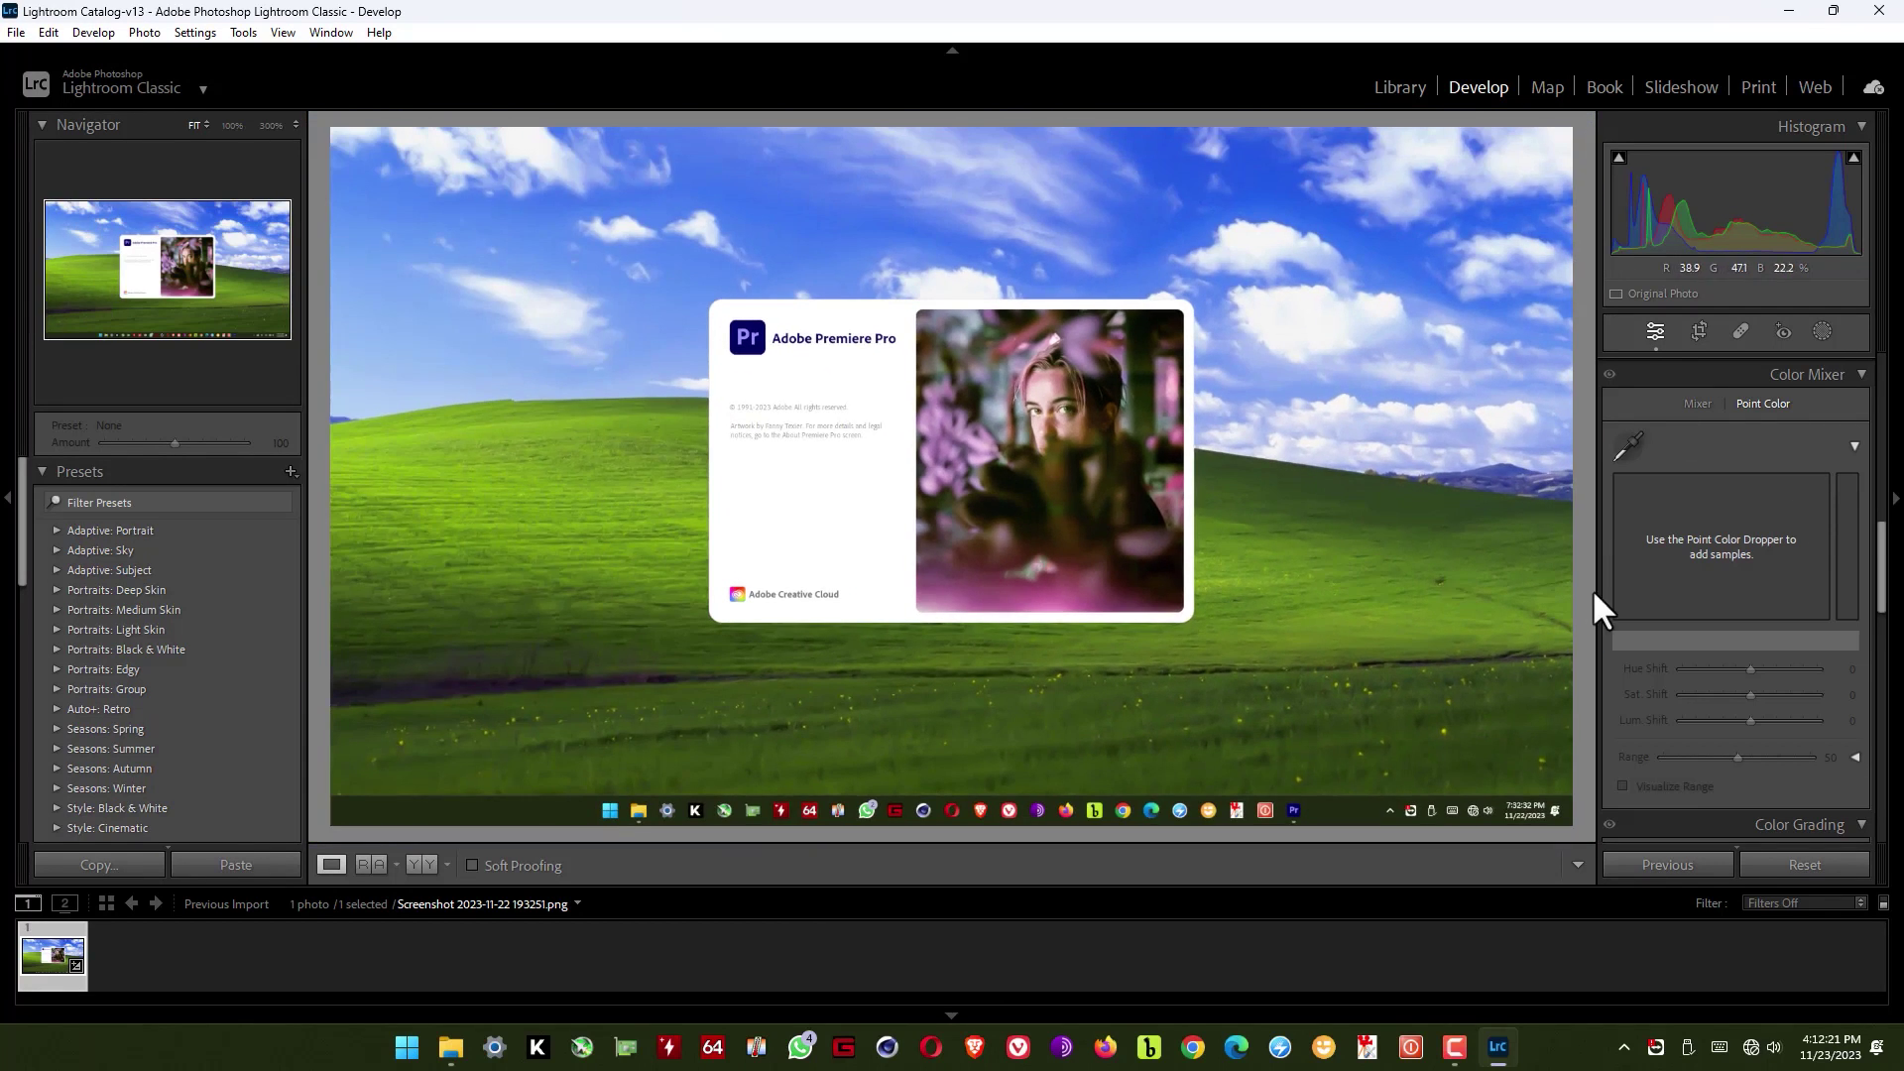
{"action": "left_click_drag", "start_coordinate": [1885, 570], "coordinate": [1872, 402]}
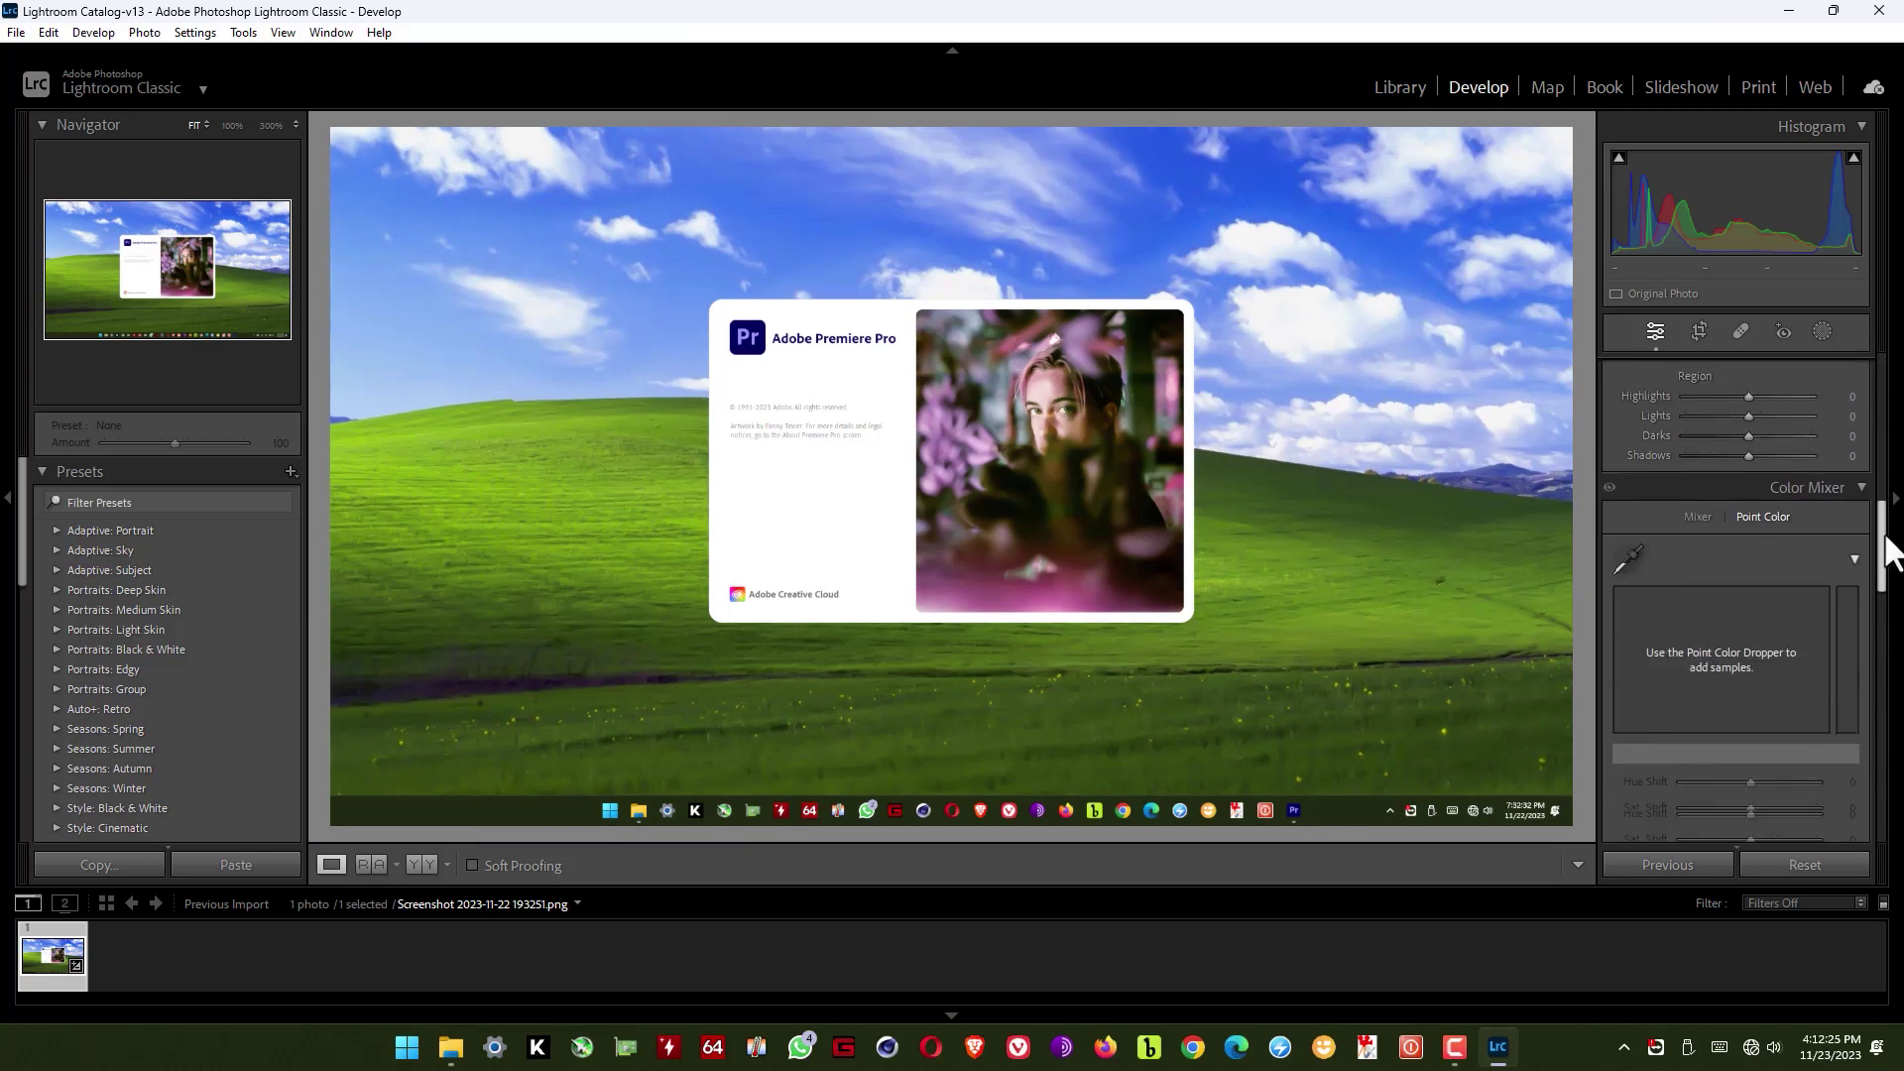
{"action": "left_click_drag", "start_coordinate": [1873, 402], "coordinate": [1890, 739]}
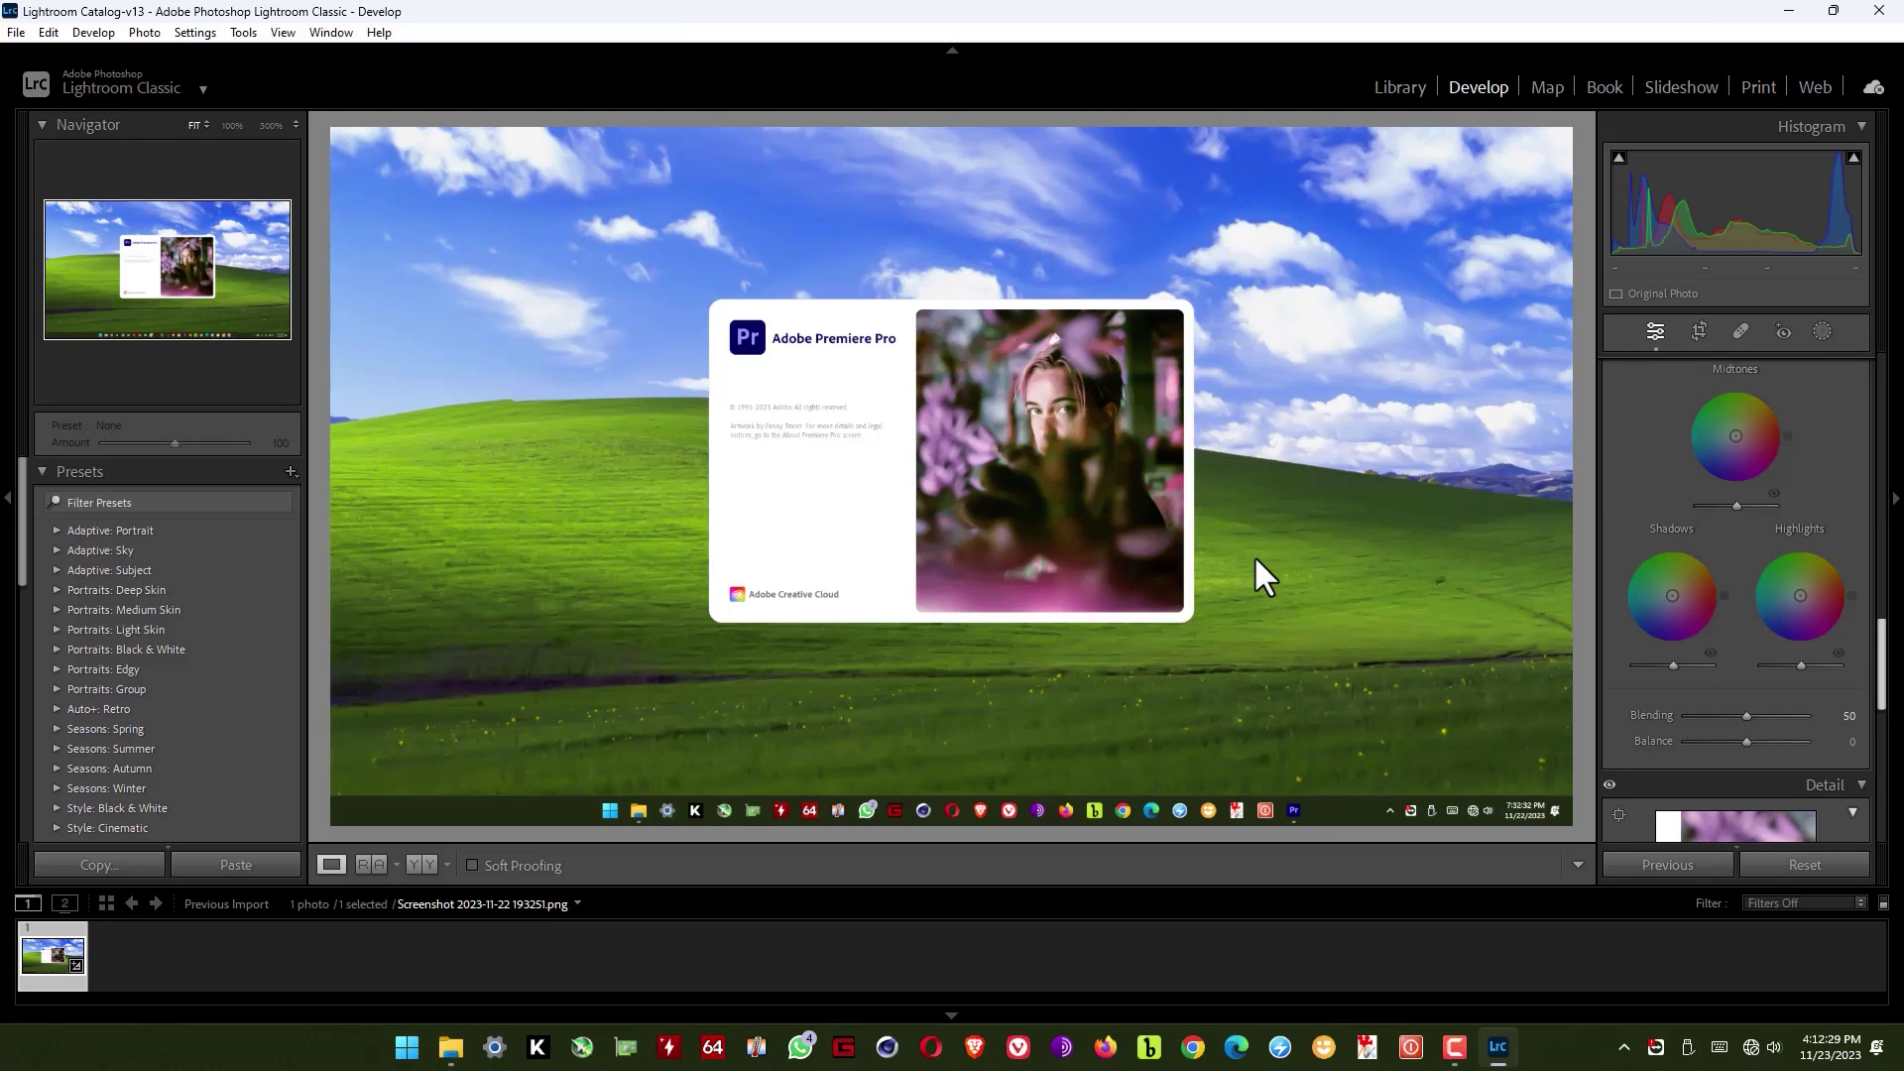
Set manual noise reduction to Luminance 100, Detail 70 and Contrast 9, previewing the face
{"action": "scroll", "coordinate": [1835, 694], "scroll_direction": "down", "scroll_amount": 5}
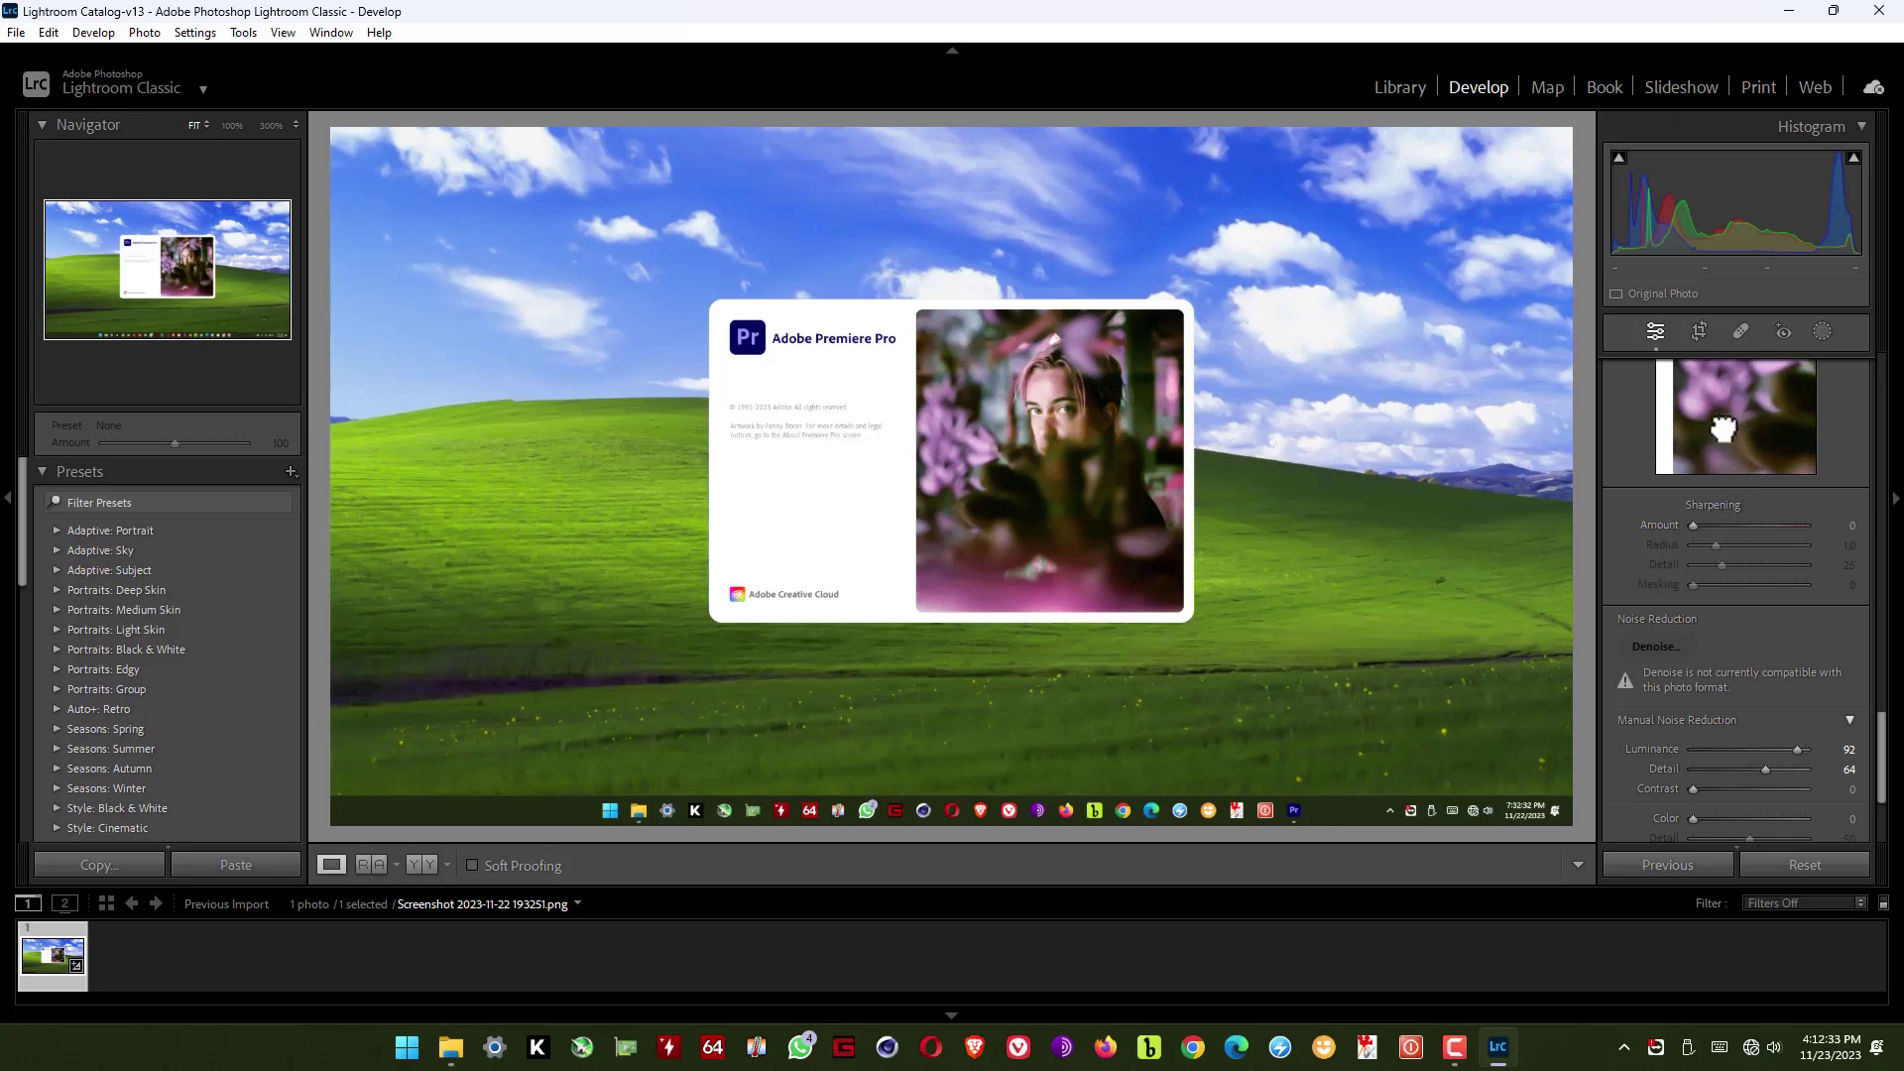
{"action": "mouse_move", "coordinate": [1730, 450]}
{"action": "left_mouse_down"}
{"action": "mouse_move", "coordinate": [1798, 426]}
{"action": "mouse_move", "coordinate": [1684, 493]}
{"action": "mouse_move", "coordinate": [1796, 417]}
{"action": "mouse_move", "coordinate": [1721, 448]}
{"action": "left_mouse_up"}
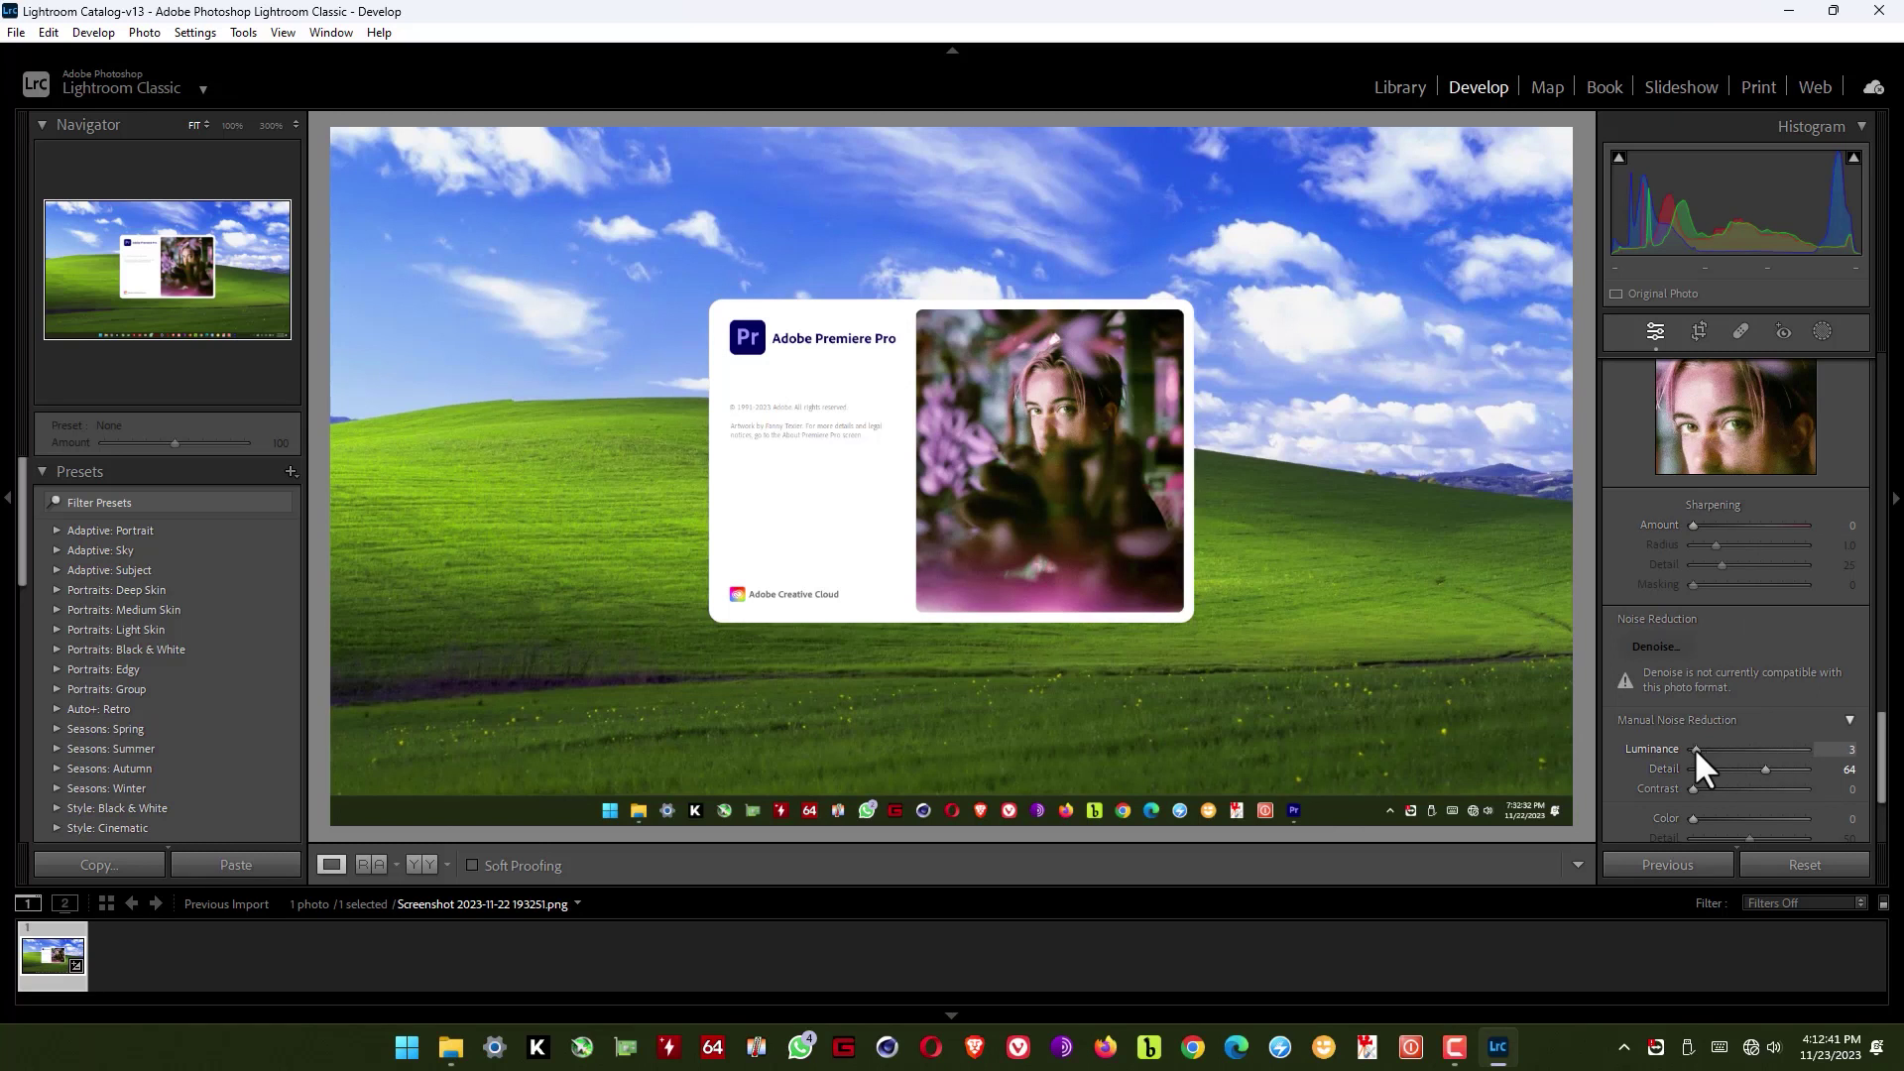
{"action": "left_click_drag", "start_coordinate": [1819, 744], "coordinate": [1787, 746]}
{"action": "left_click_drag", "start_coordinate": [1765, 768], "coordinate": [1694, 787]}
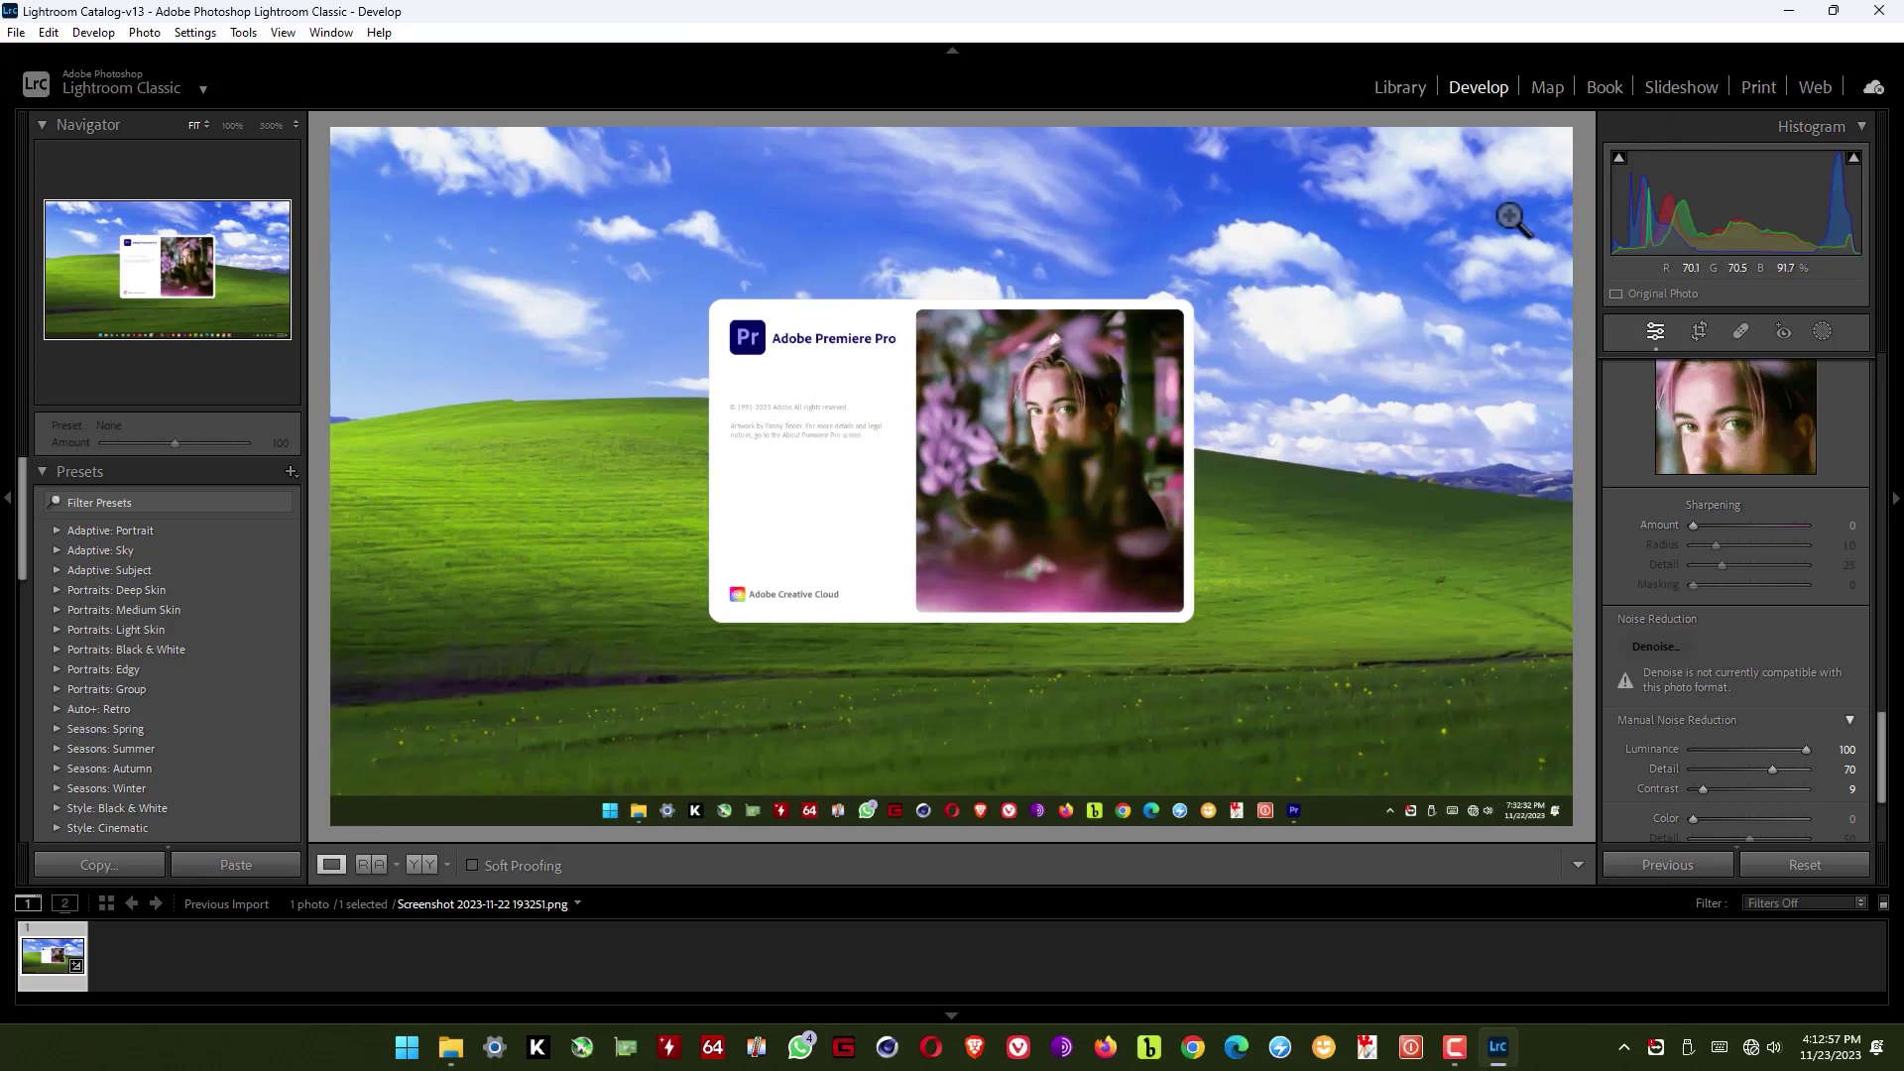
Quit Lightroom Classic, confirming the exit and skipping the catalog backup
{"action": "left_click", "coordinate": [1880, 14]}
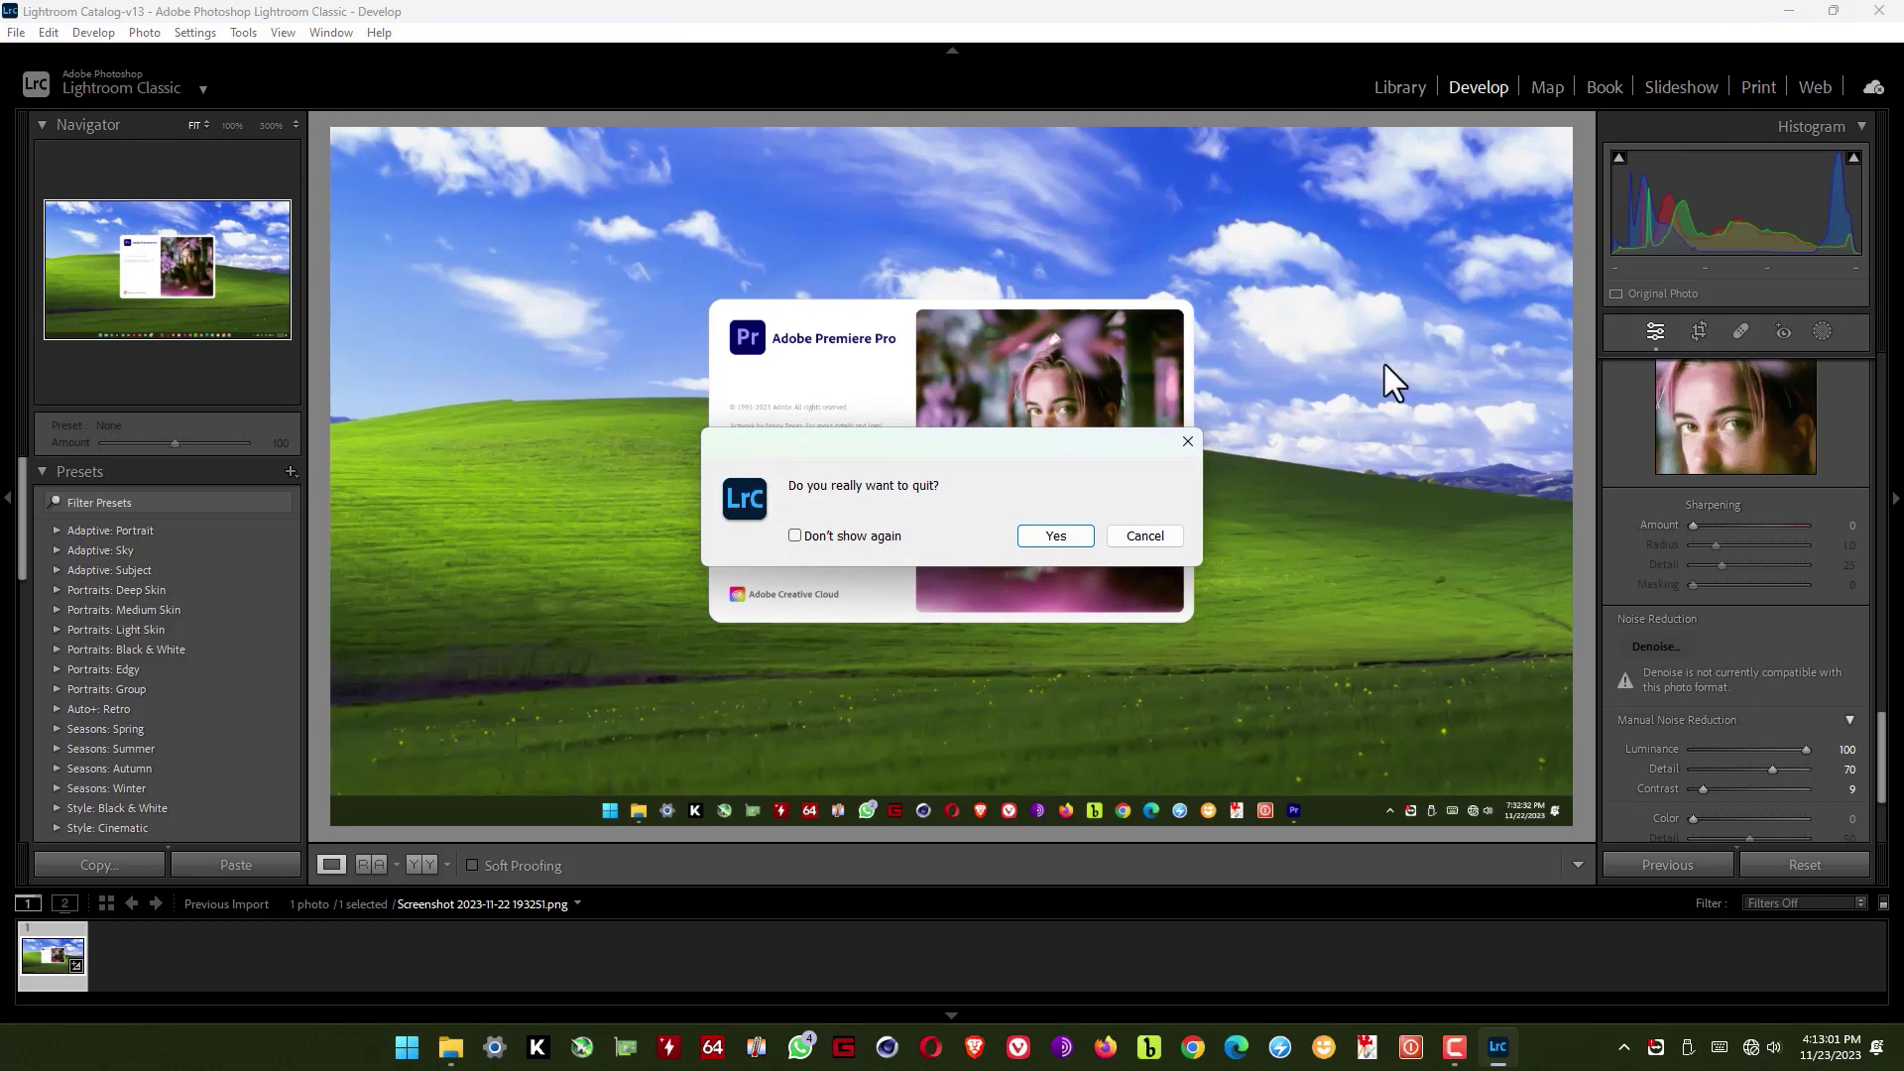
{"action": "left_click", "coordinate": [1046, 539]}
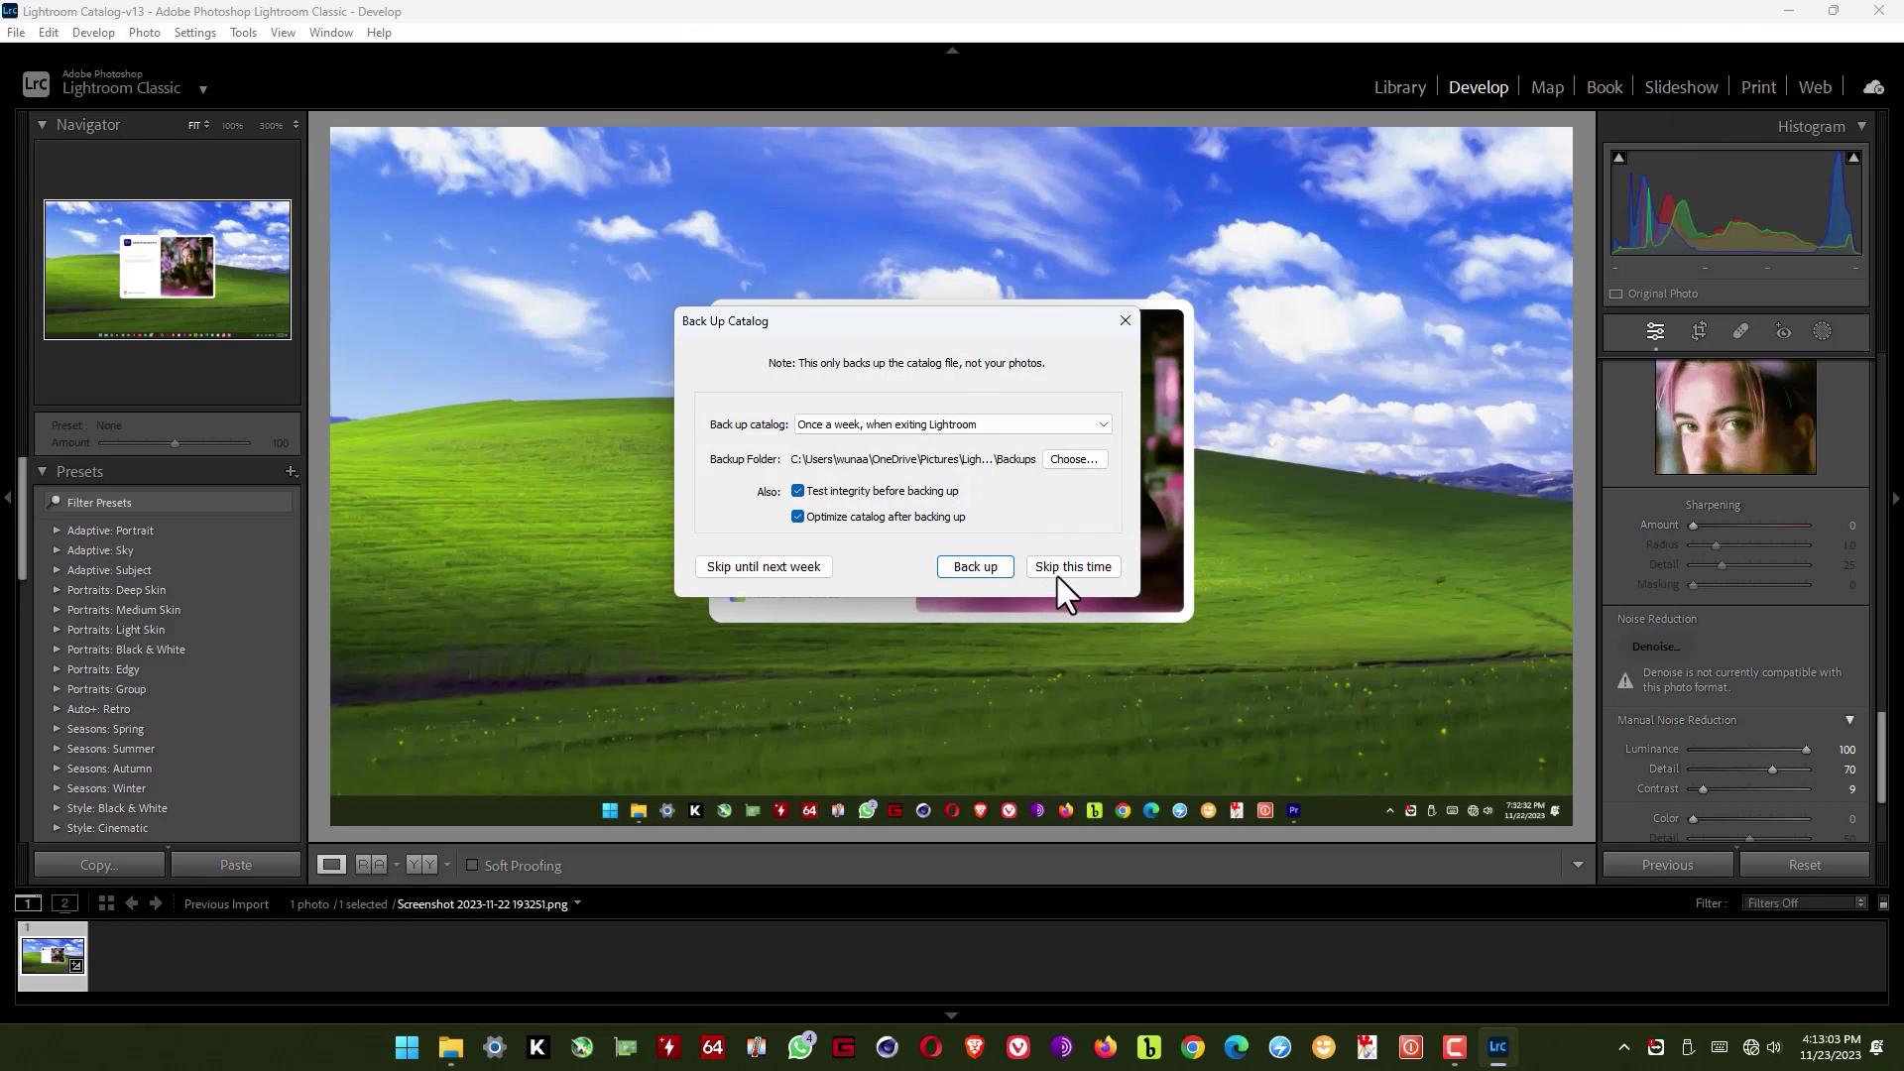
{"action": "left_click", "coordinate": [1057, 568]}
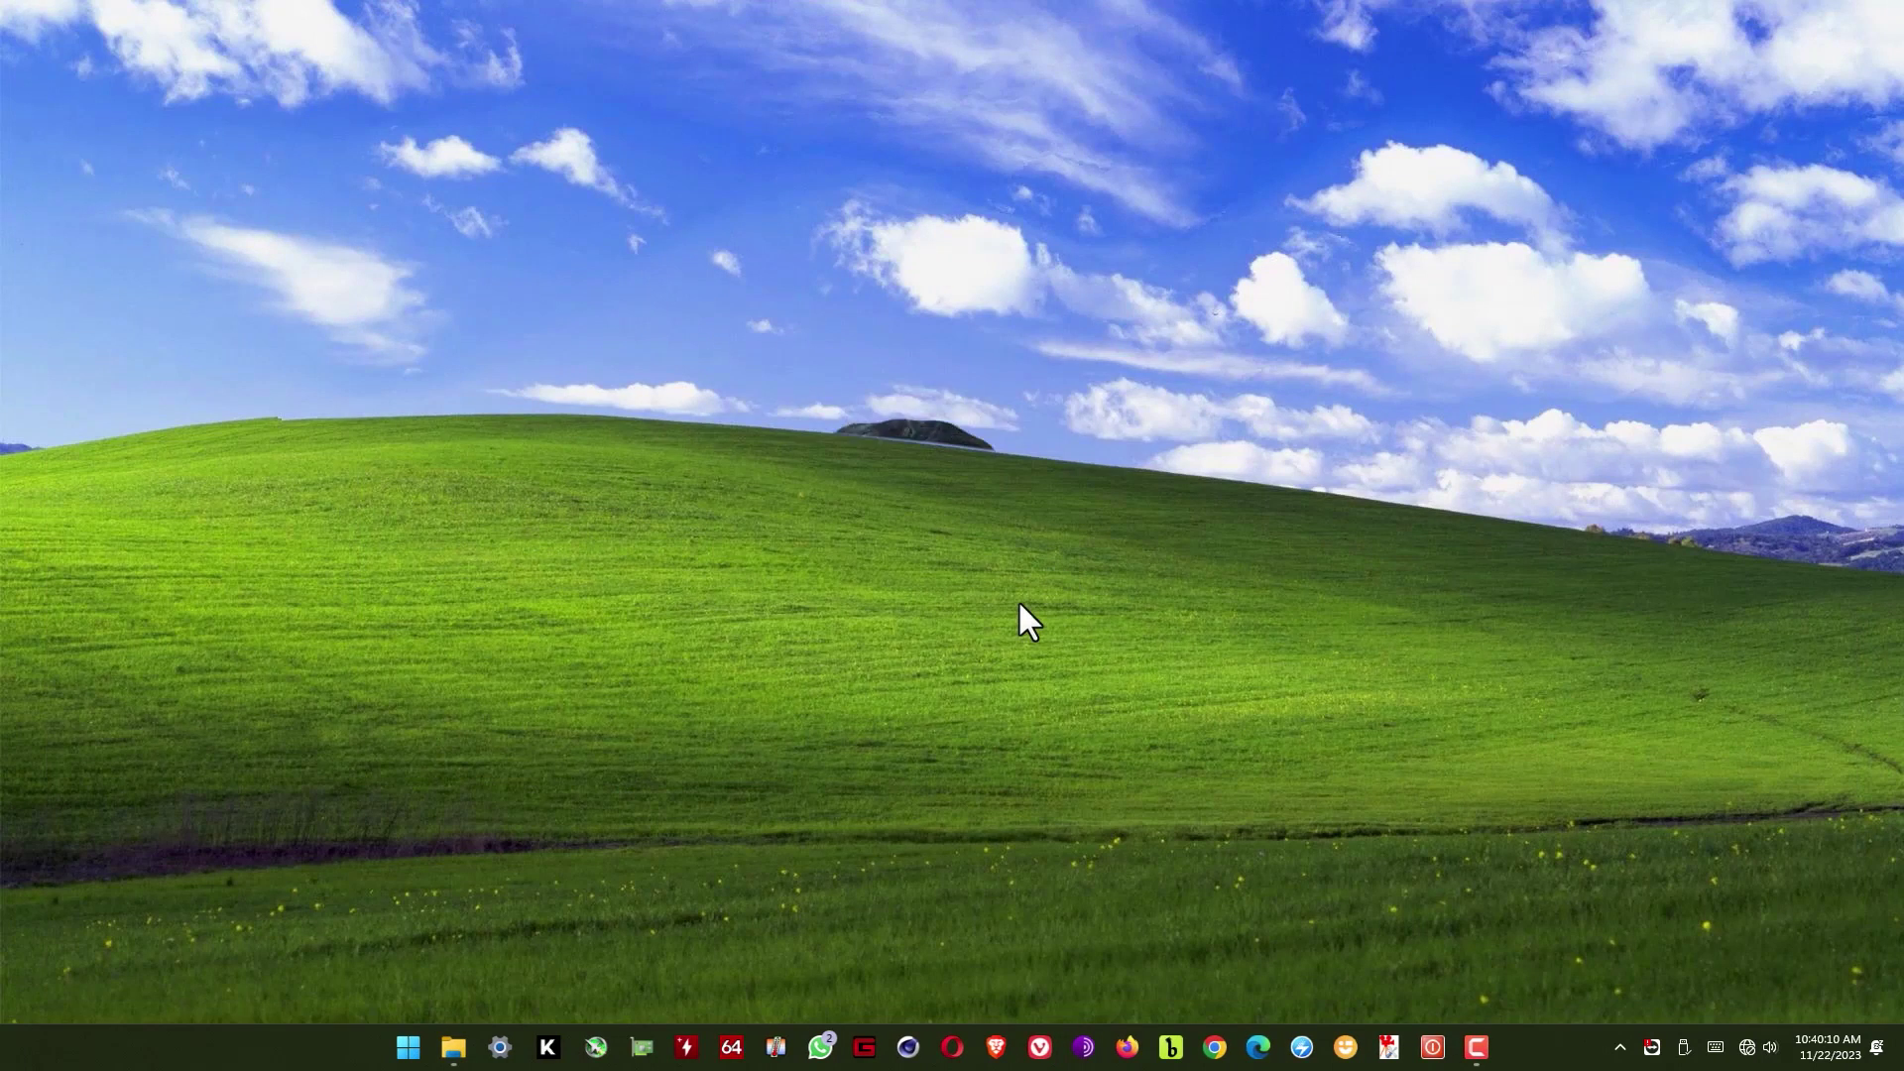